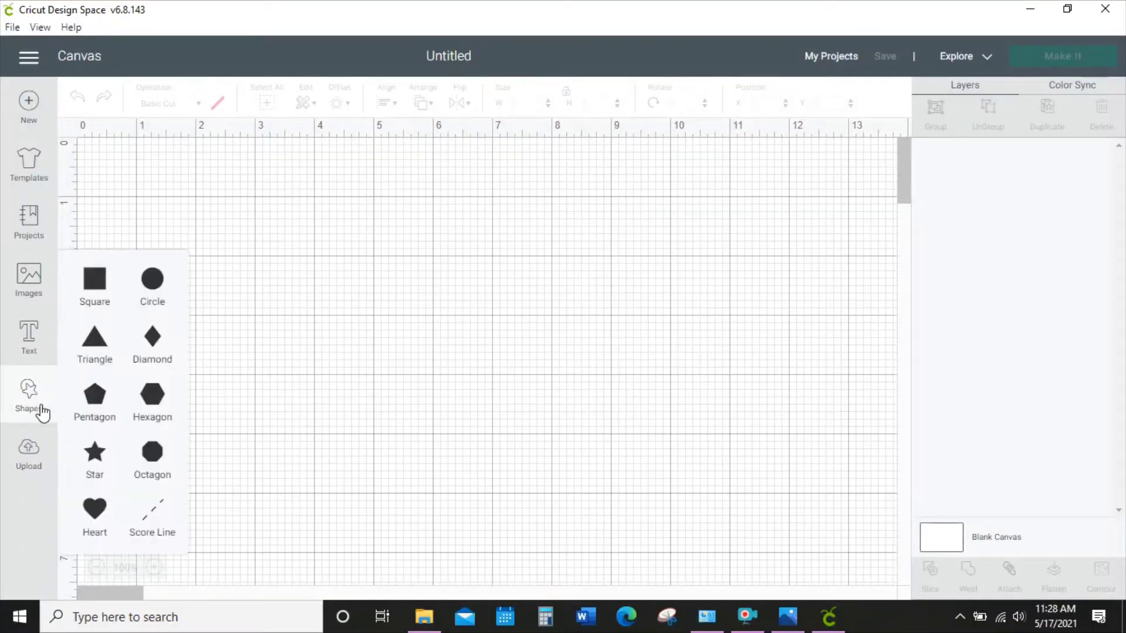
# Add a square to the canvas and tint the canvas light blue.
pyautogui.click(101, 290)
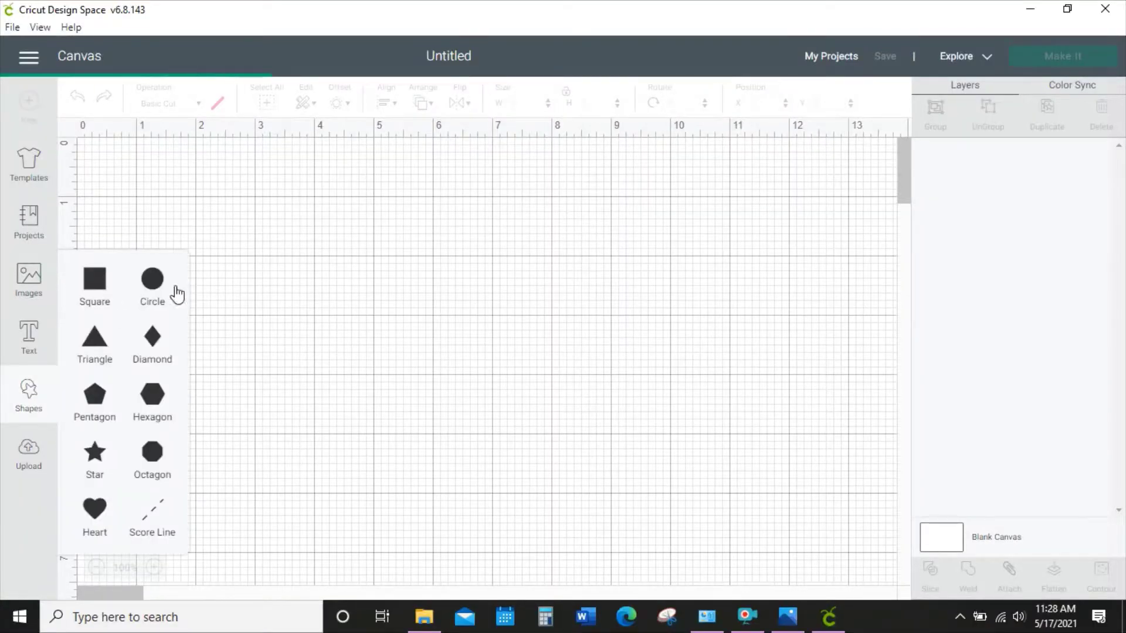
pyautogui.click(956, 544)
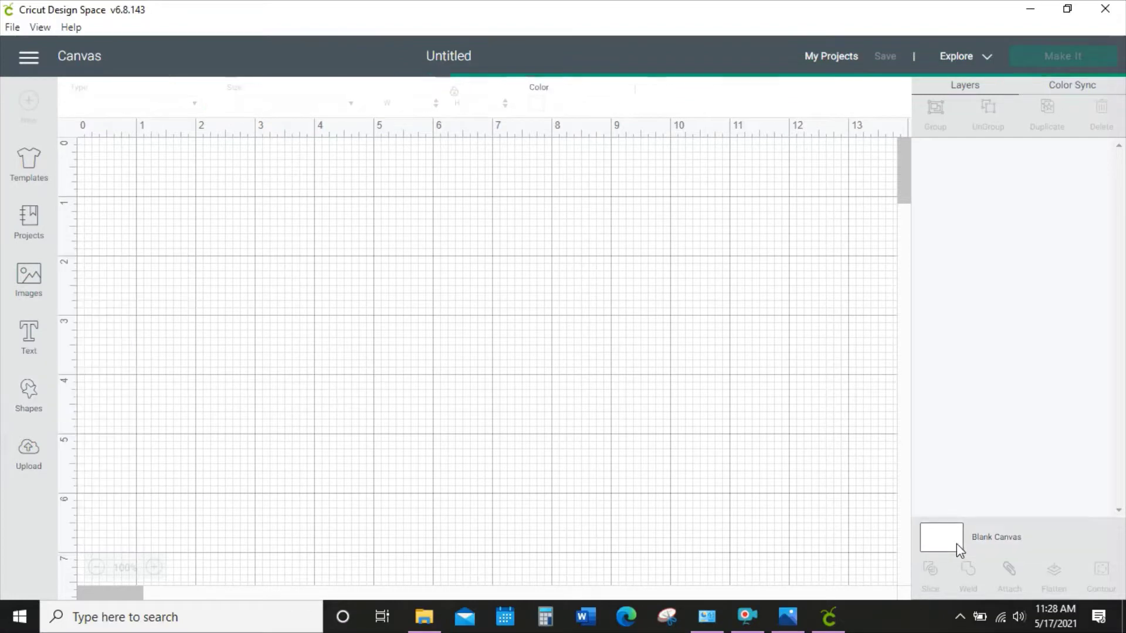
pyautogui.click(534, 104)
pyautogui.click(615, 178)
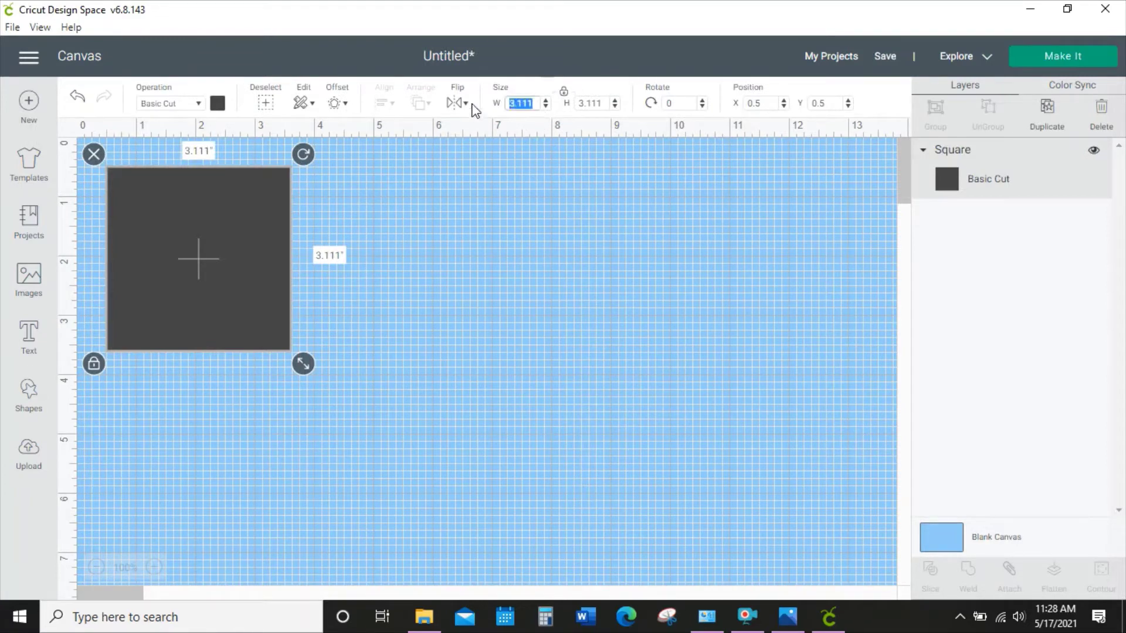
# Make the square 12 inches and add a duplicate resized to 9 inches.
pyautogui.press('Return')
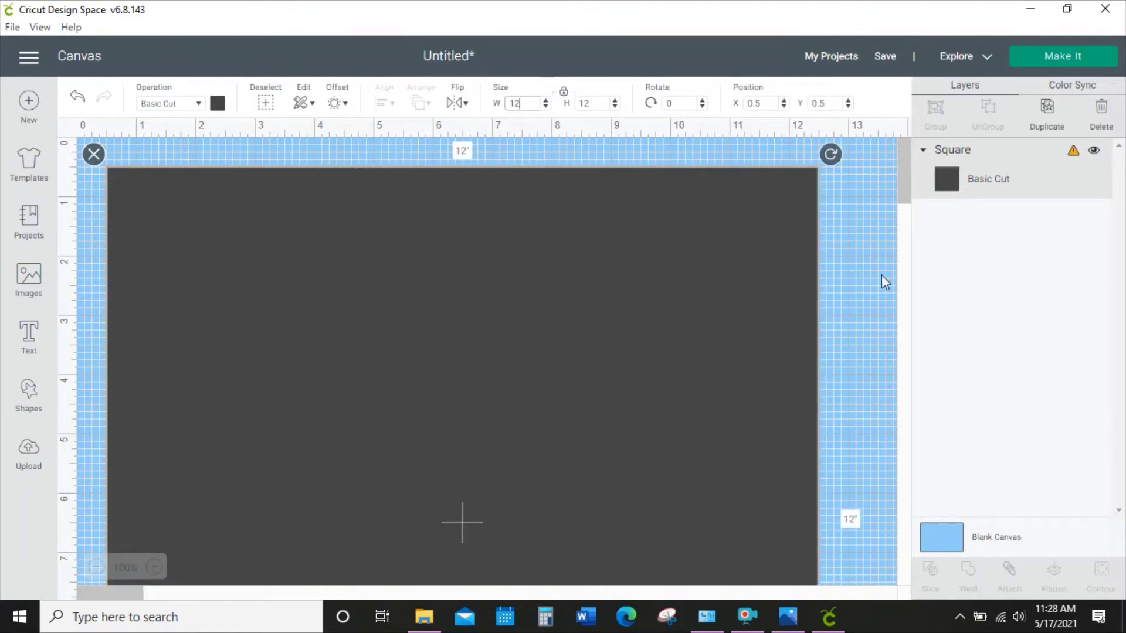
pyautogui.click(1049, 123)
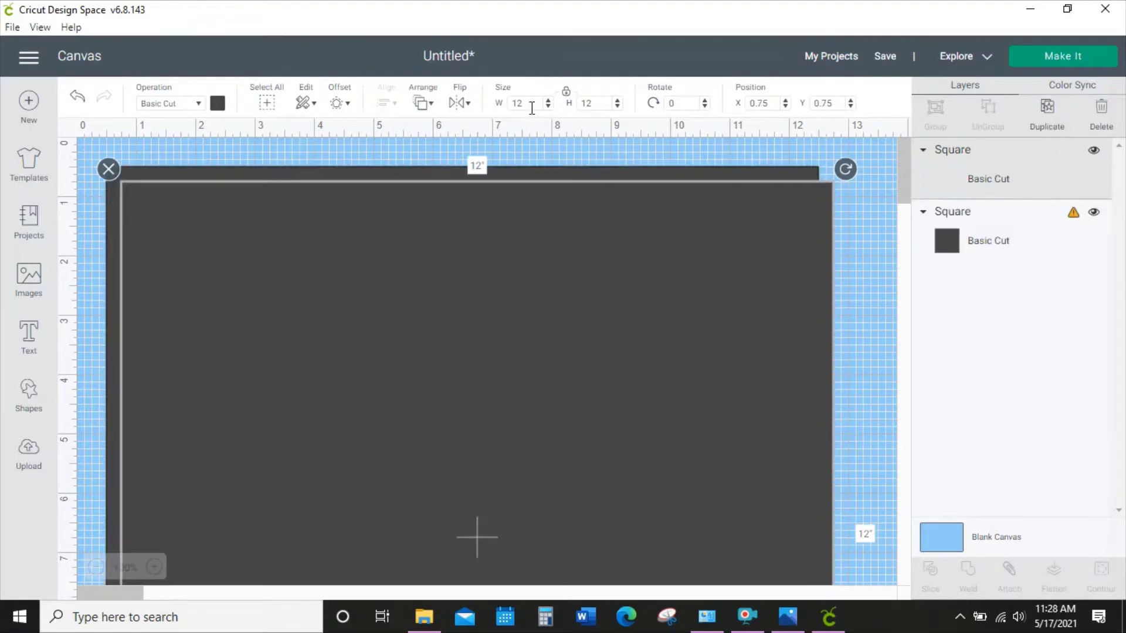
pyautogui.write('9')
pyautogui.press('Return')
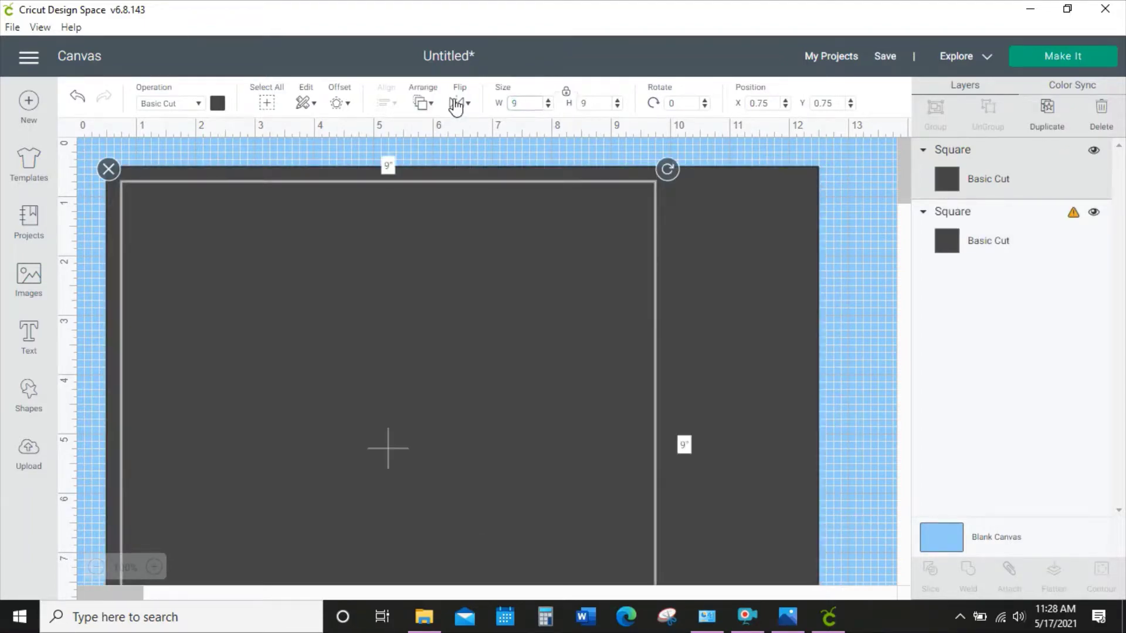
# Select the 12-inch and 9-inch squares and centre them on each other.
pyautogui.moveTo(455, 300); pyautogui.dragTo(516, 329)
pyautogui.scroll(-5, 547, 334)
pyautogui.moveTo(836, 379); pyautogui.dragTo(492, 284)
pyautogui.click(384, 103)
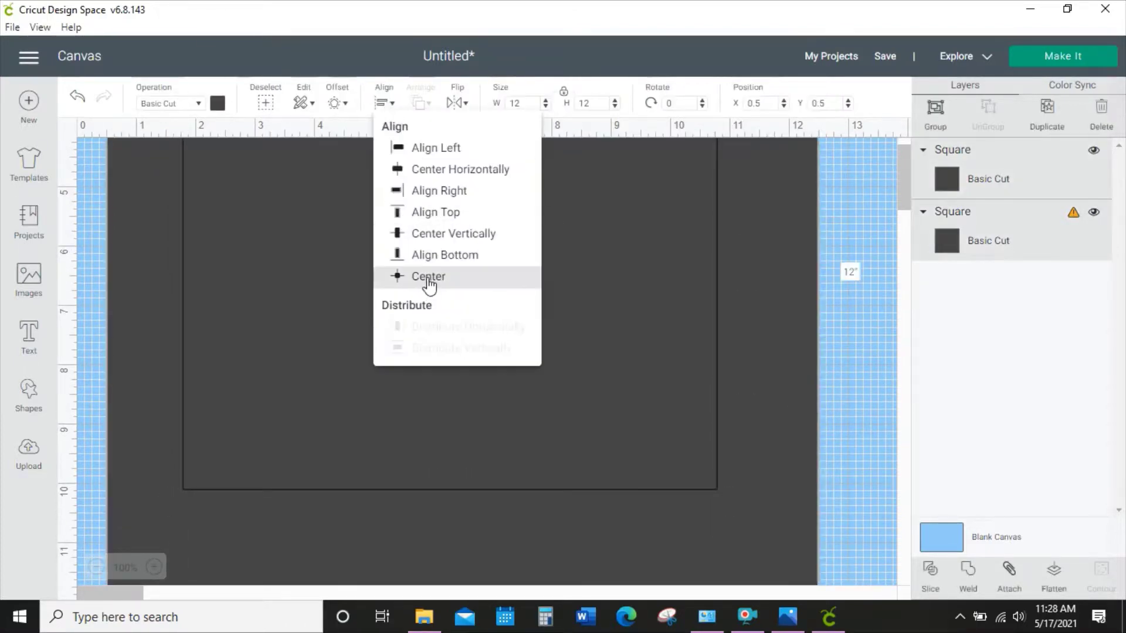
pyautogui.click(427, 279)
# Zoom out, shift the centred squares right, and go to the uploads page.
pyautogui.click(96, 567)
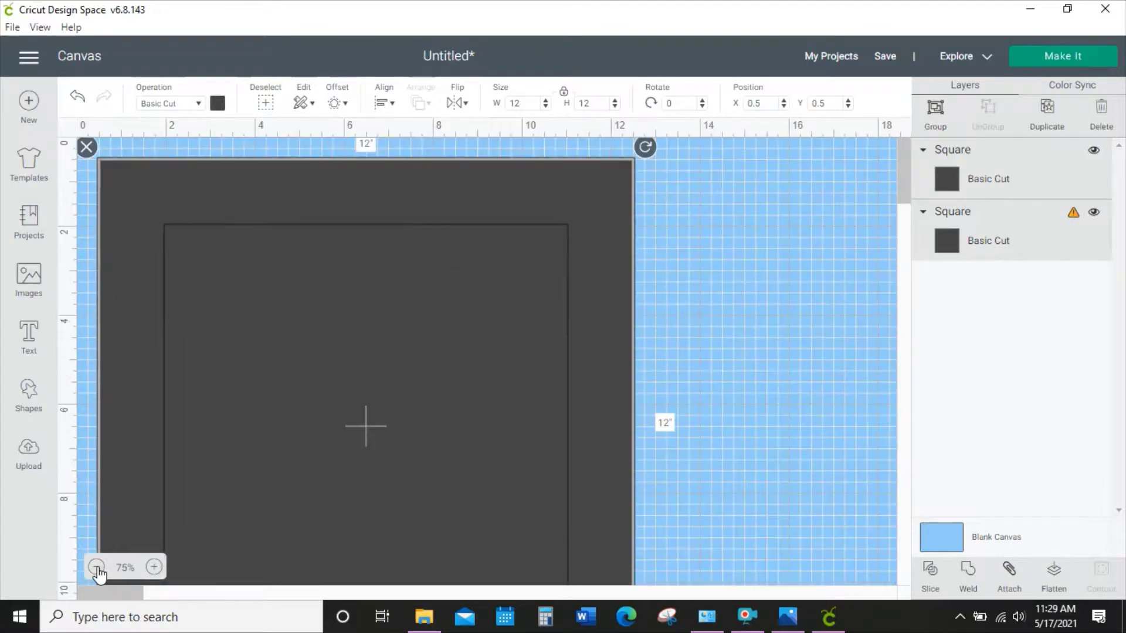
pyautogui.click(97, 567)
pyautogui.click(610, 463)
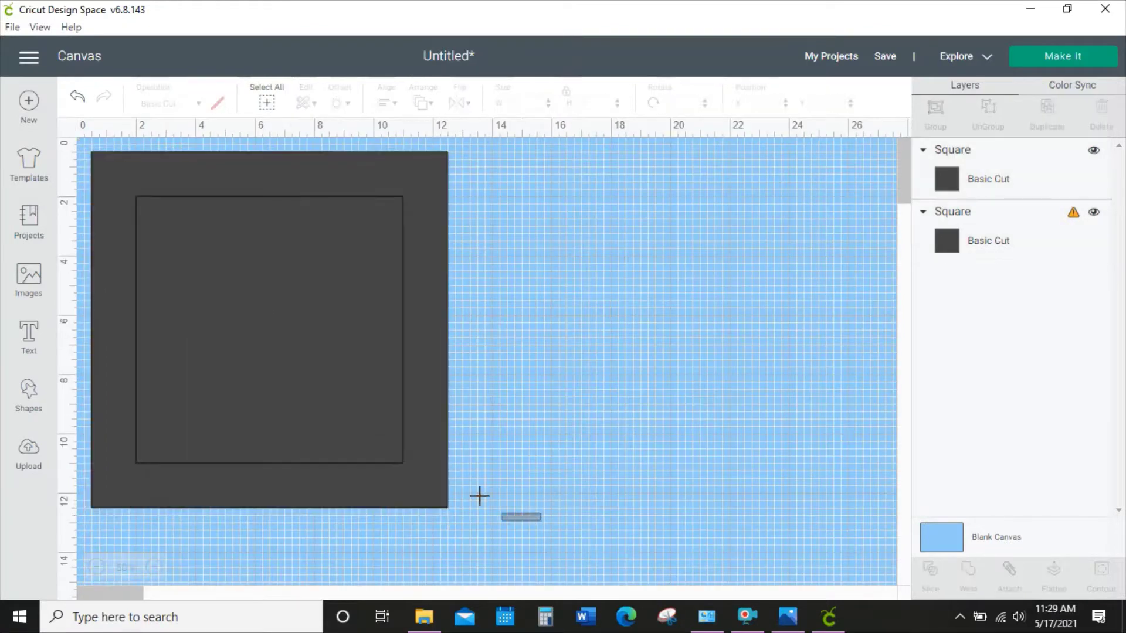
pyautogui.moveTo(259, 282); pyautogui.dragTo(458, 305)
pyautogui.click(690, 296)
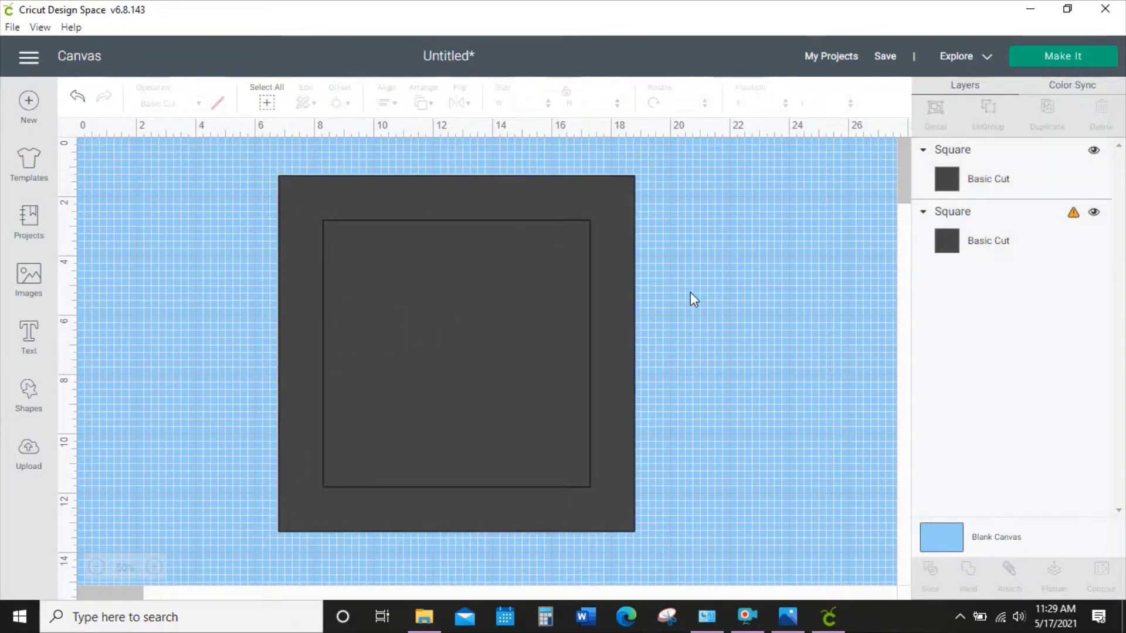
pyautogui.click(37, 473)
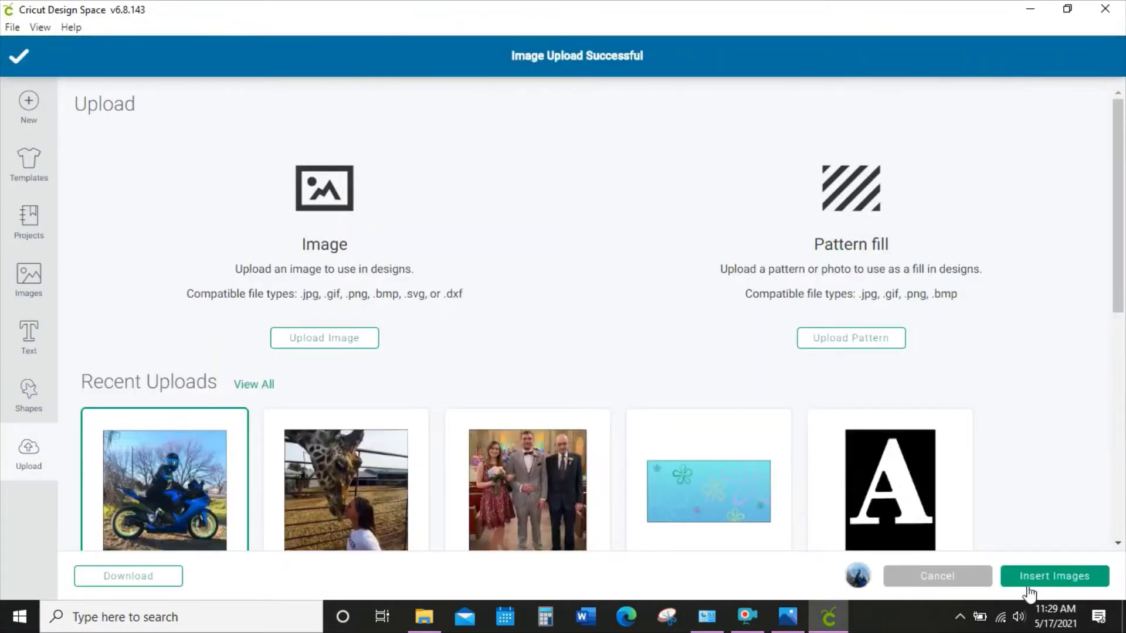
# Insert the motorcycle photo, set its width to 9 inches, and align it over the 9-inch square.
pyautogui.click(1046, 583)
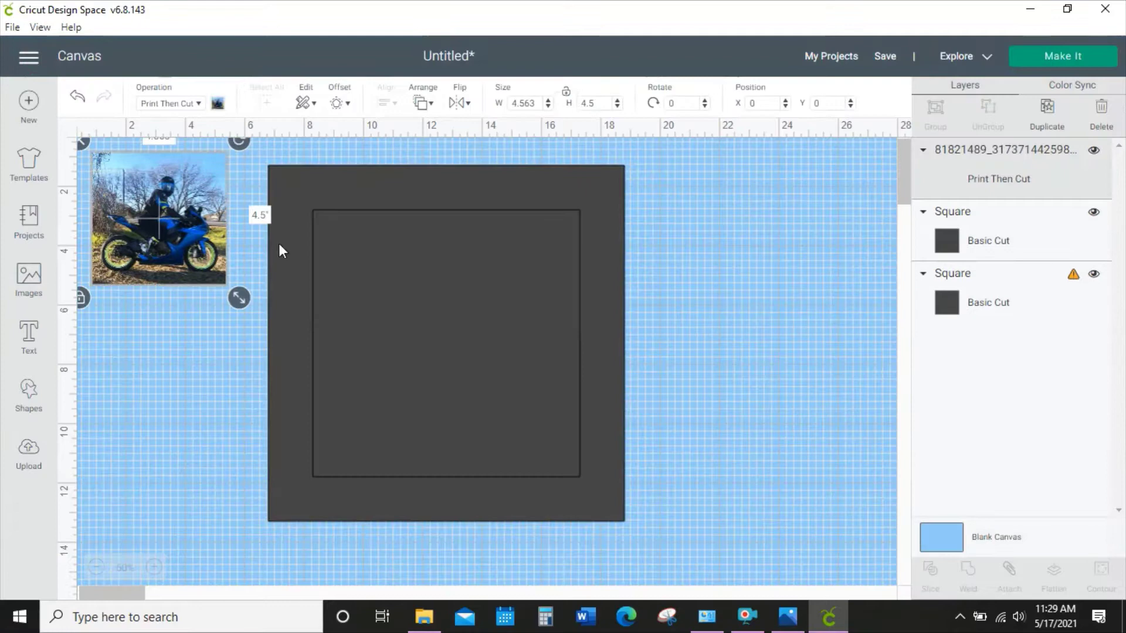
pyautogui.moveTo(222, 254); pyautogui.dragTo(488, 339)
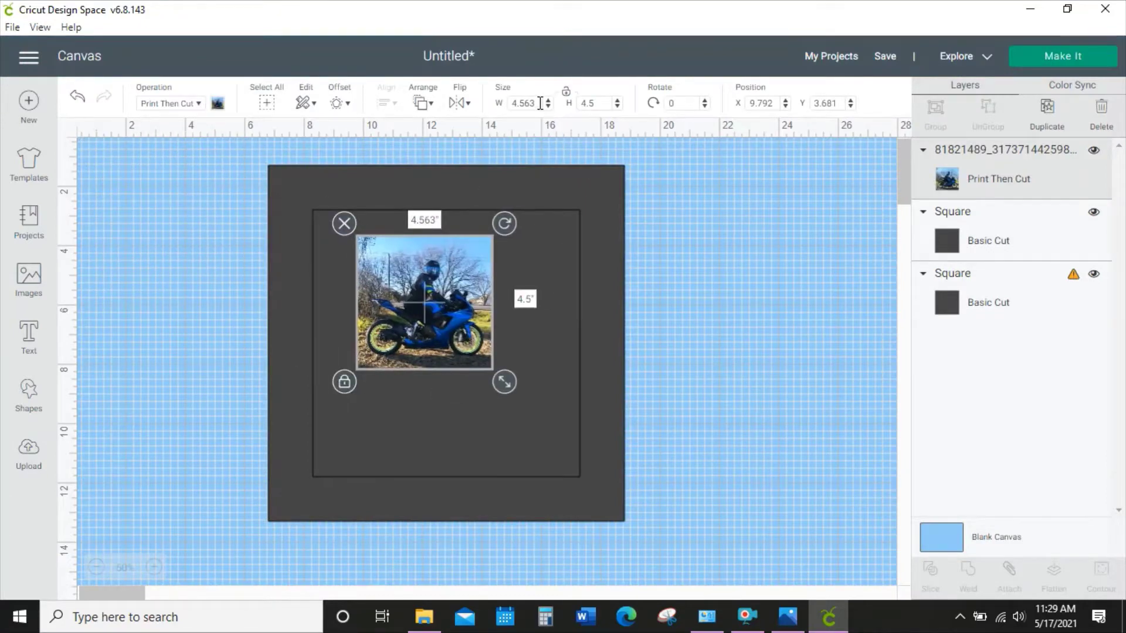
pyautogui.press('BackSpace')
pyautogui.press('BackSpace')
pyautogui.press('BackSpace')
pyautogui.press('BackSpace')
pyautogui.press('BackSpace')
pyautogui.write('9')
pyautogui.press('Return')
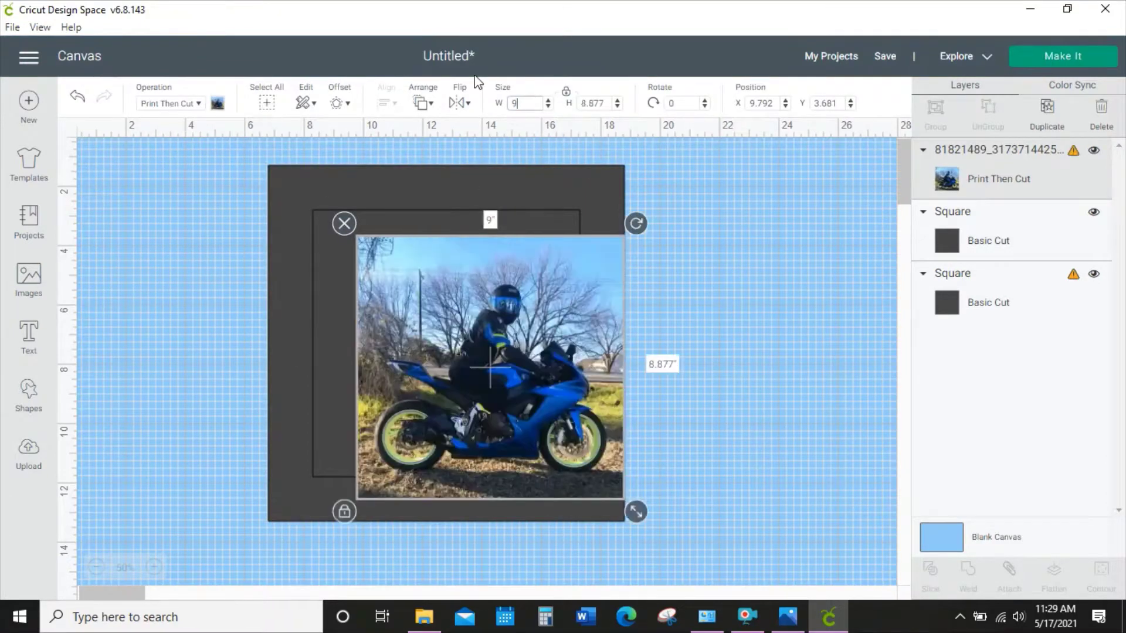
pyautogui.moveTo(477, 345); pyautogui.dragTo(438, 326)
pyautogui.click(722, 384)
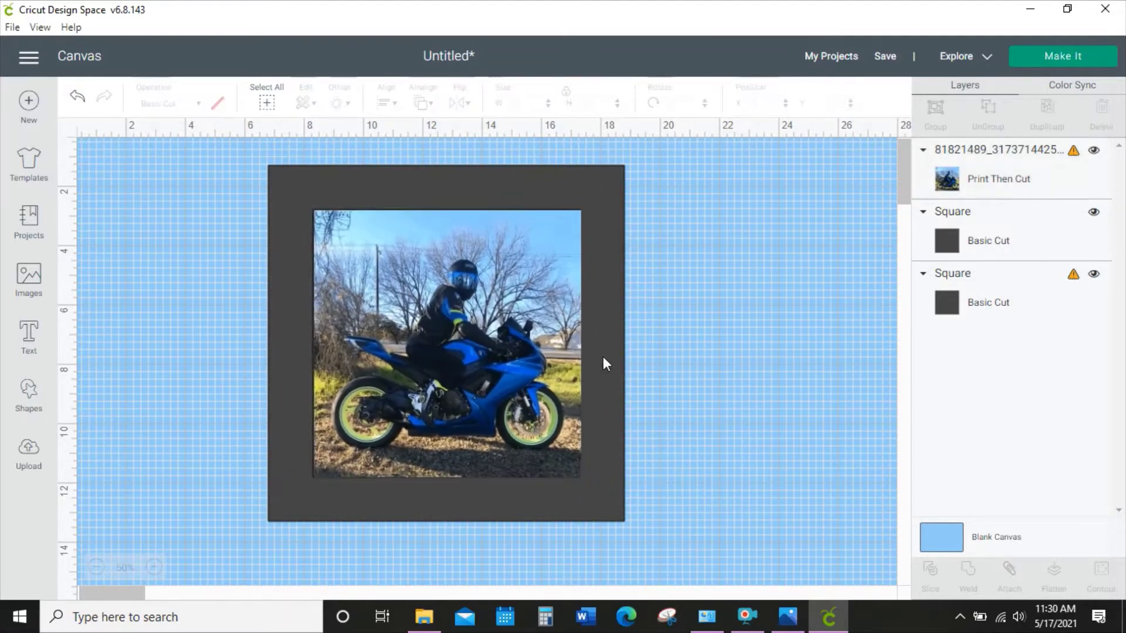
# Add a new square, shrink it to 1 inch, and move it to the top-left.
pyautogui.click(602, 357)
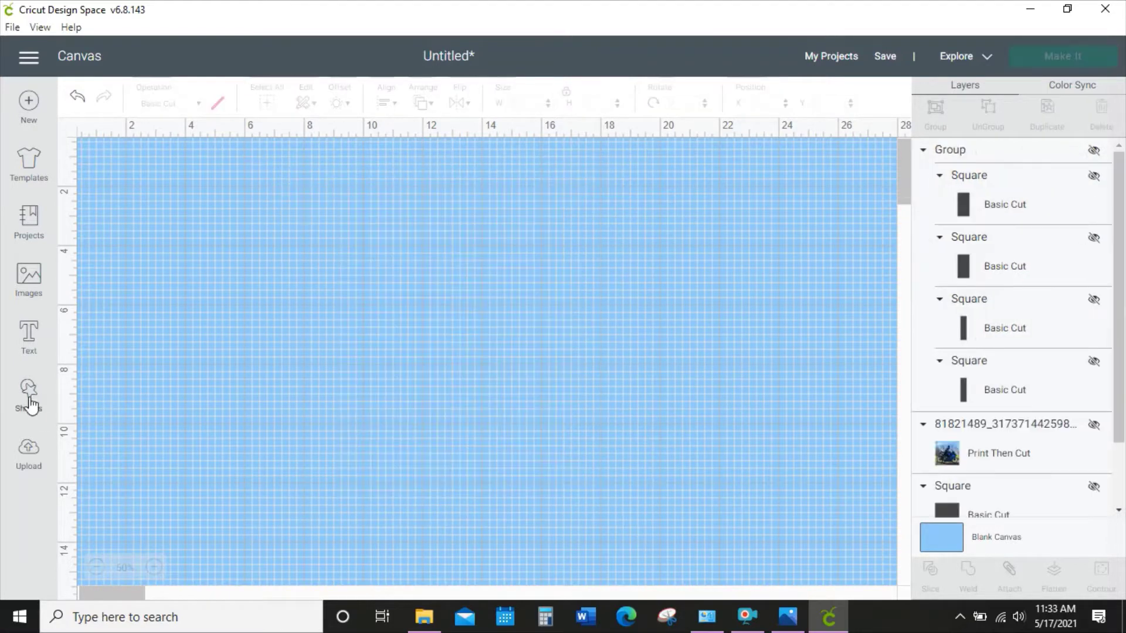
pyautogui.click(28, 394)
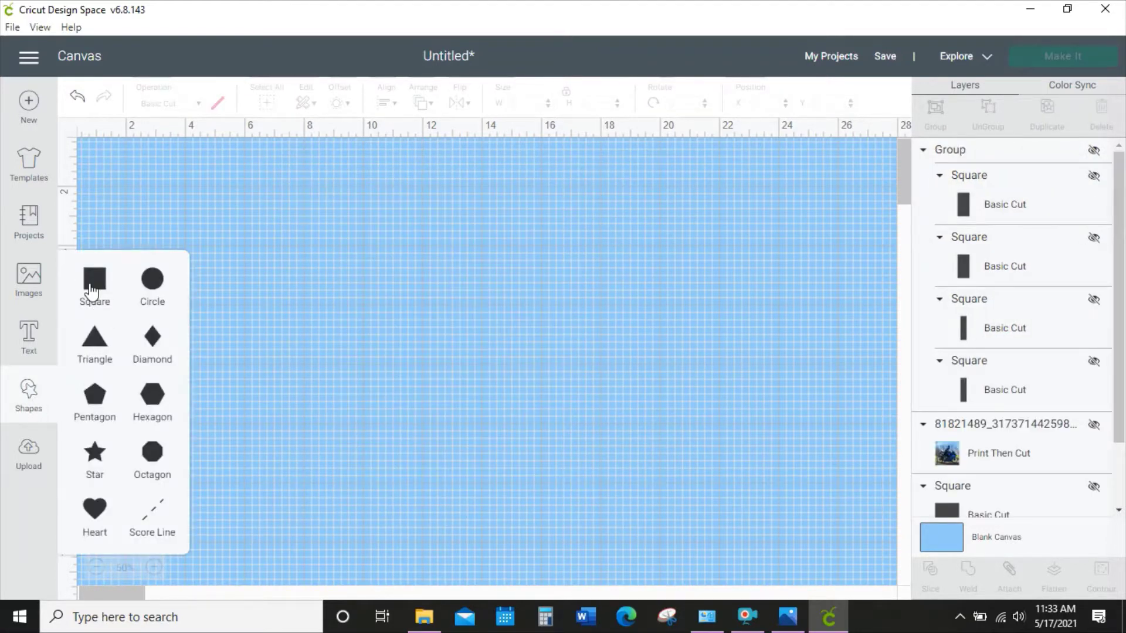
pyautogui.click(93, 282)
pyautogui.moveTo(183, 191); pyautogui.dragTo(301, 215)
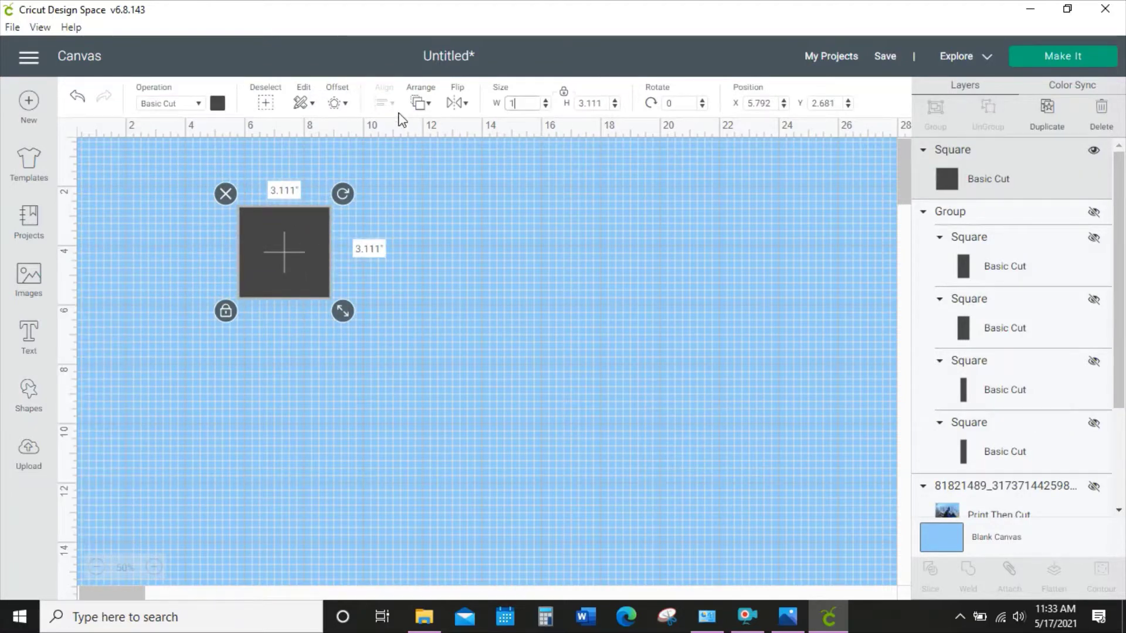
pyautogui.press('Return')
pyautogui.click(358, 311)
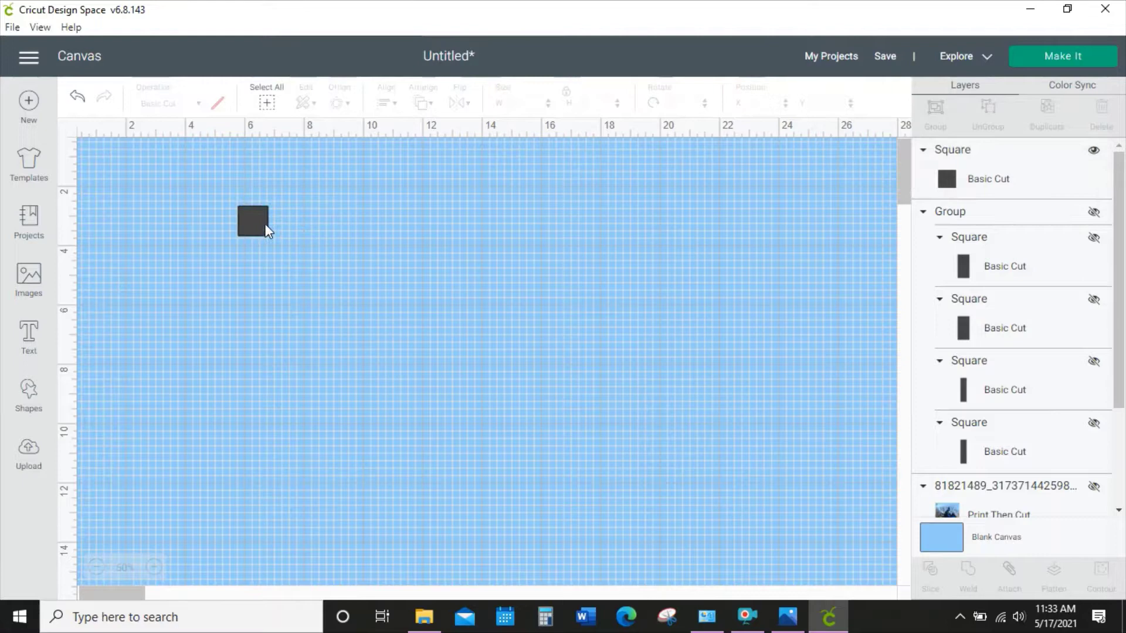
pyautogui.moveTo(264, 224); pyautogui.dragTo(162, 192)
pyautogui.click(246, 213)
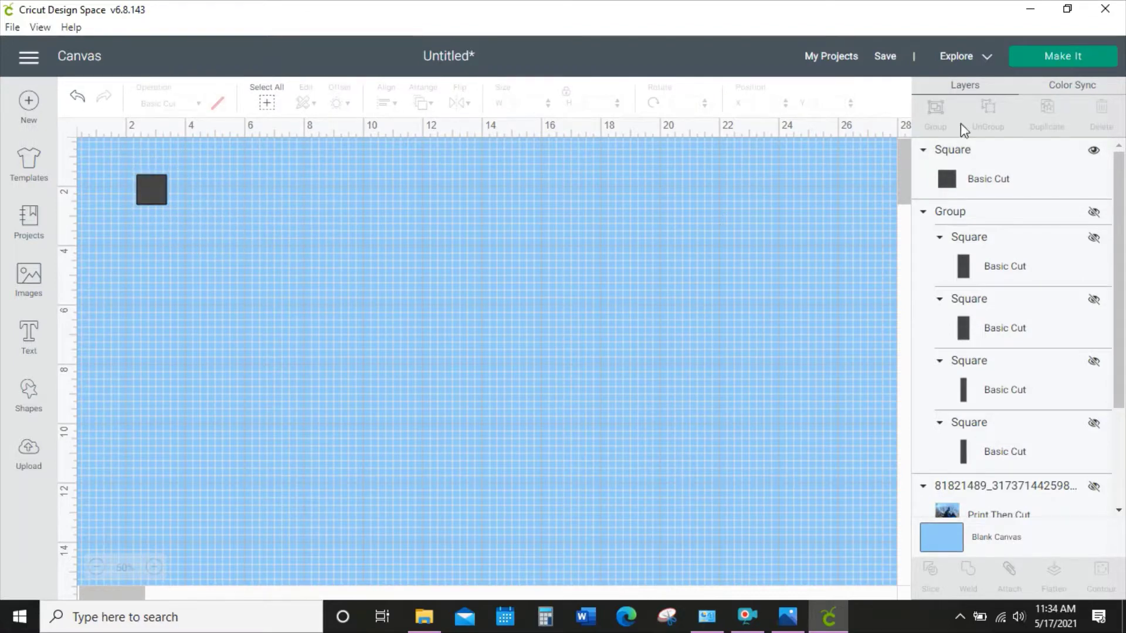
# Send the 1-inch square to the mat with 20 copies and continue to material selection.
pyautogui.click(1075, 55)
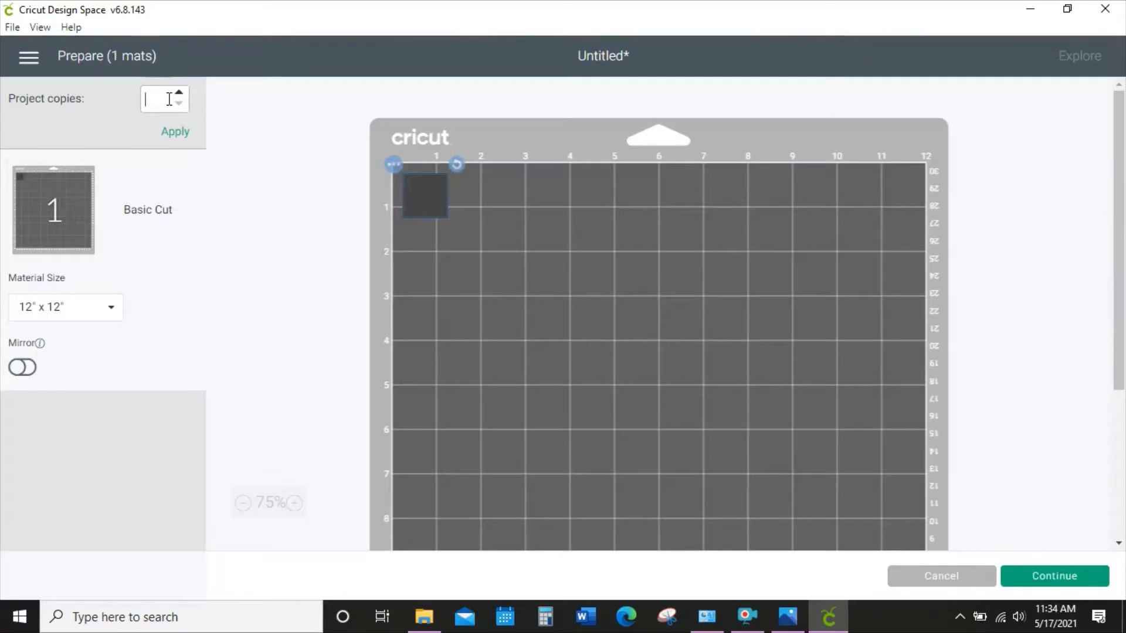
pyautogui.click(176, 131)
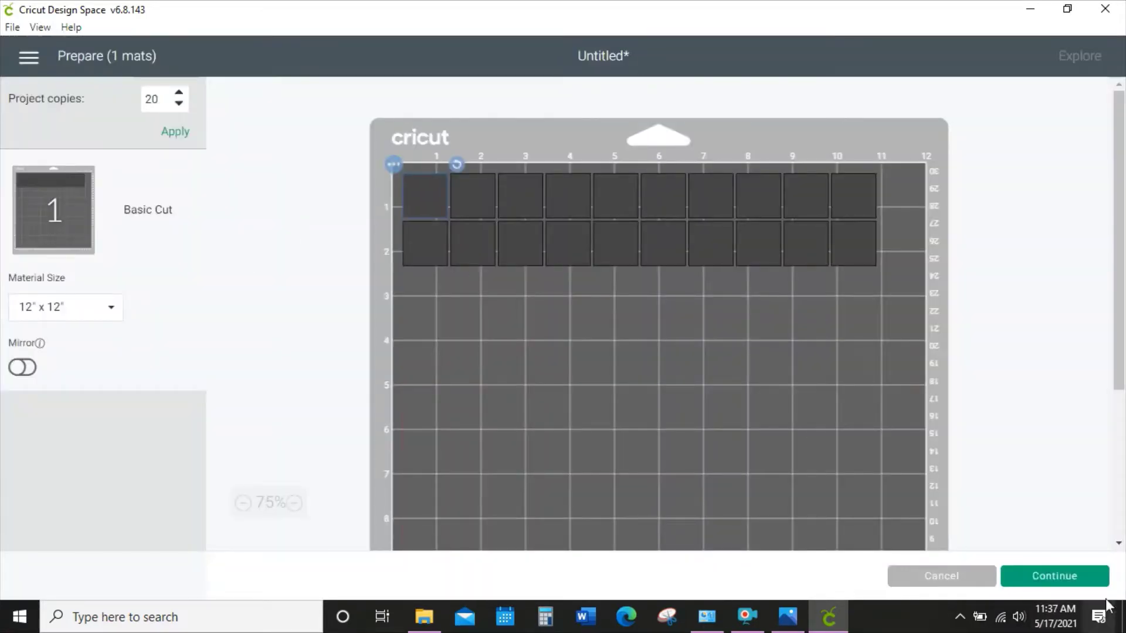
pyautogui.click(1088, 577)
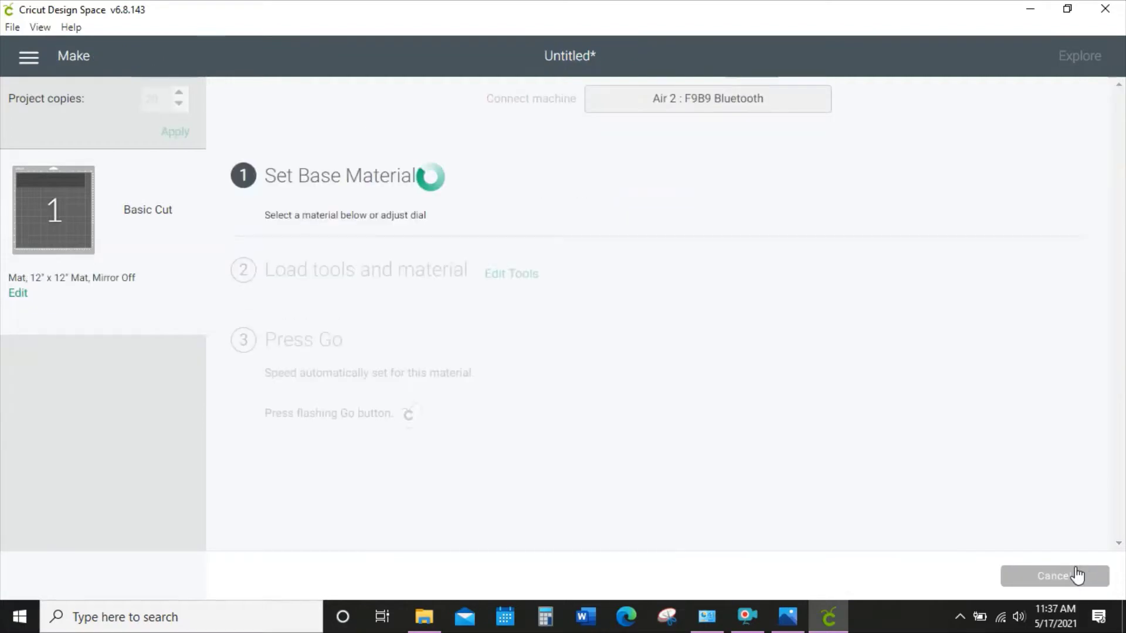
# Pick Everyday Iron-On in Cricut, then resize the Silhouette motorcycle photo to 9.125 × 9 in at the page top.
pyautogui.click(474, 395)
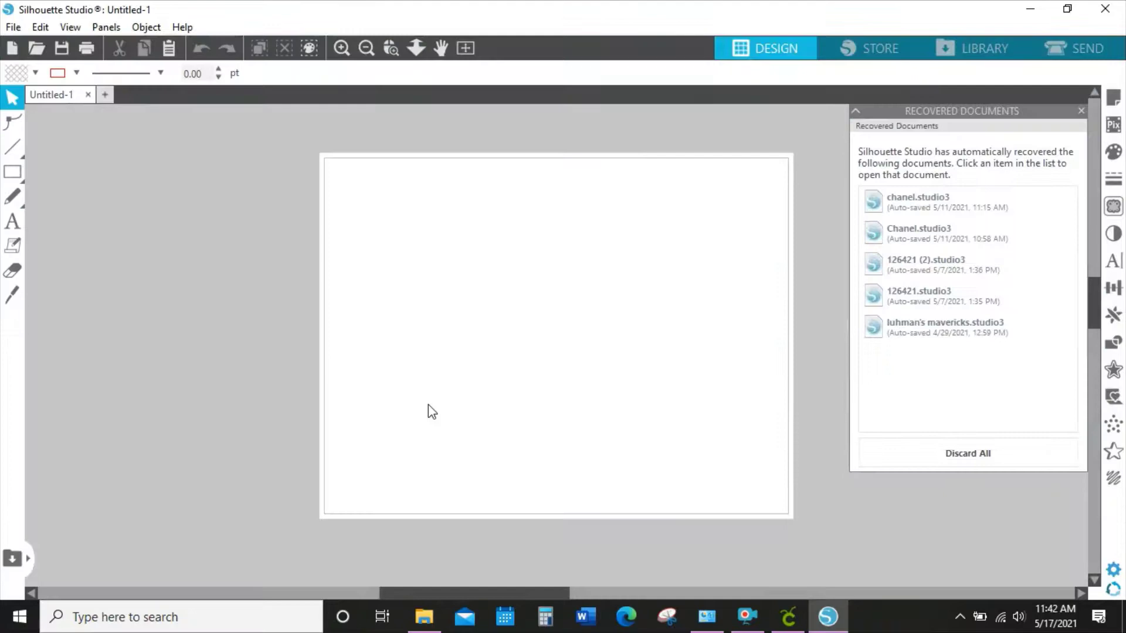
pyautogui.click(551, 358)
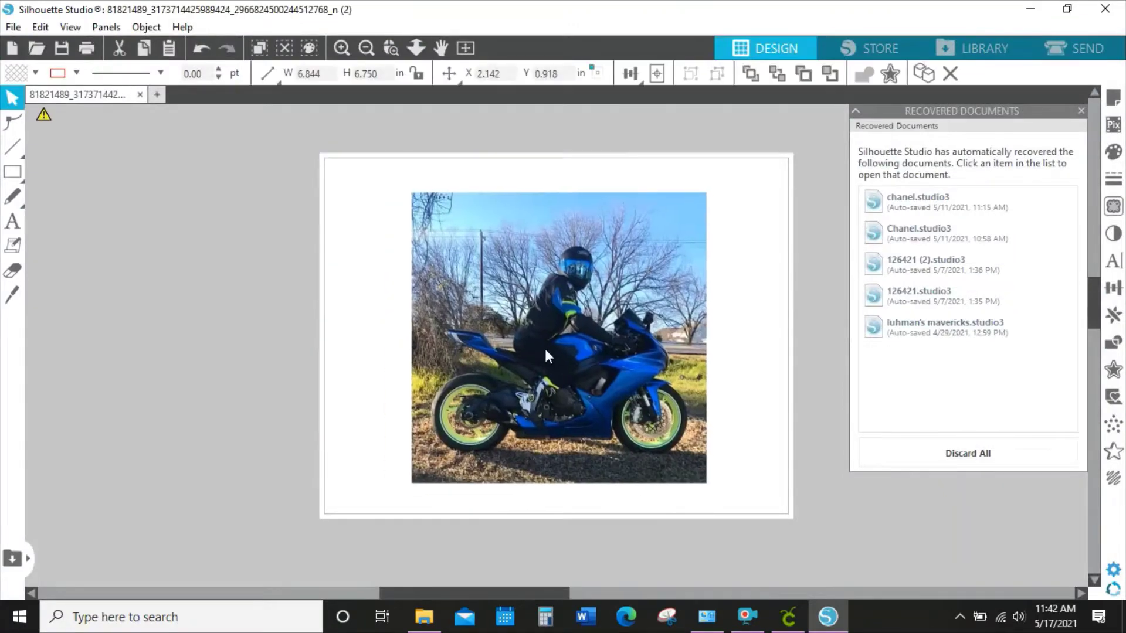
pyautogui.click(322, 75)
pyautogui.moveTo(276, 88)
pyautogui.write('9')
pyautogui.press('Return')
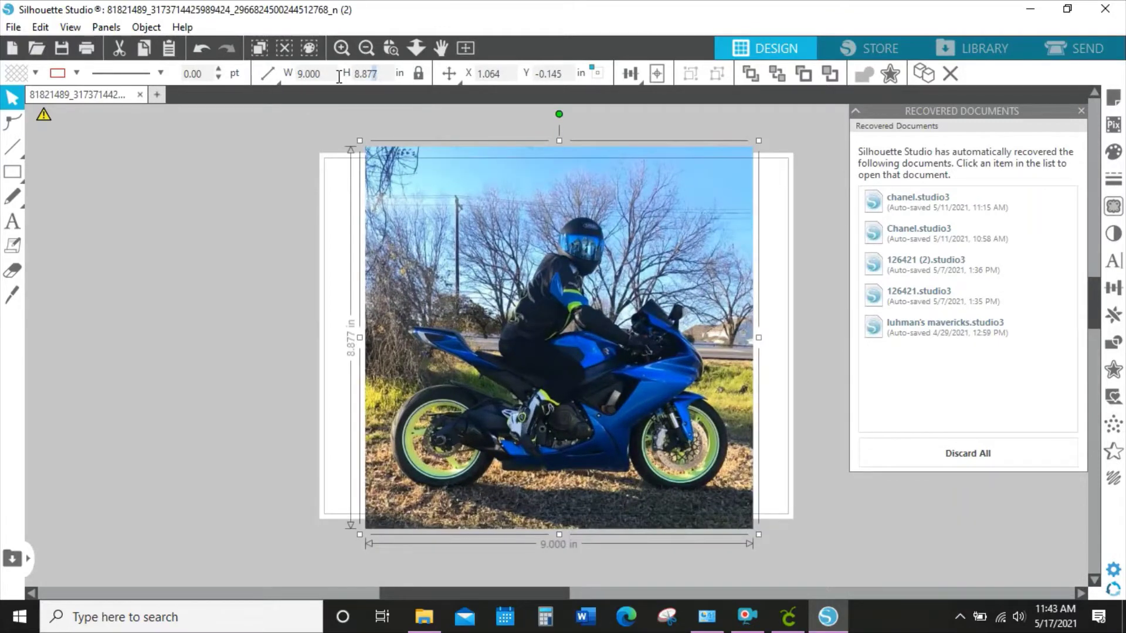
pyautogui.press('Return')
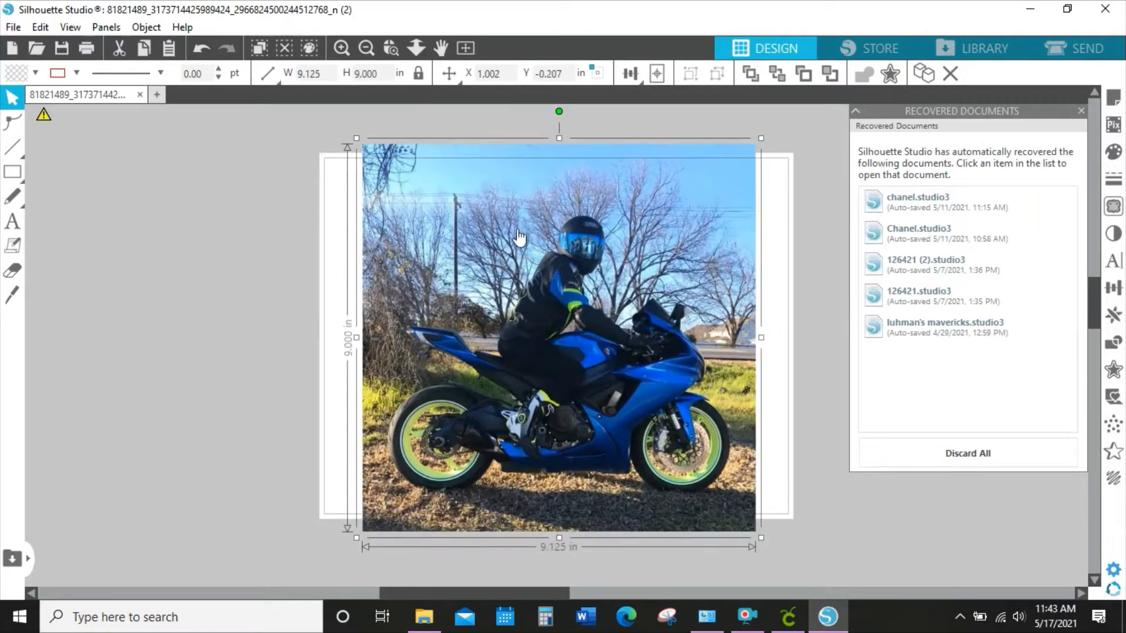
pyautogui.moveTo(521, 235); pyautogui.dragTo(516, 257)
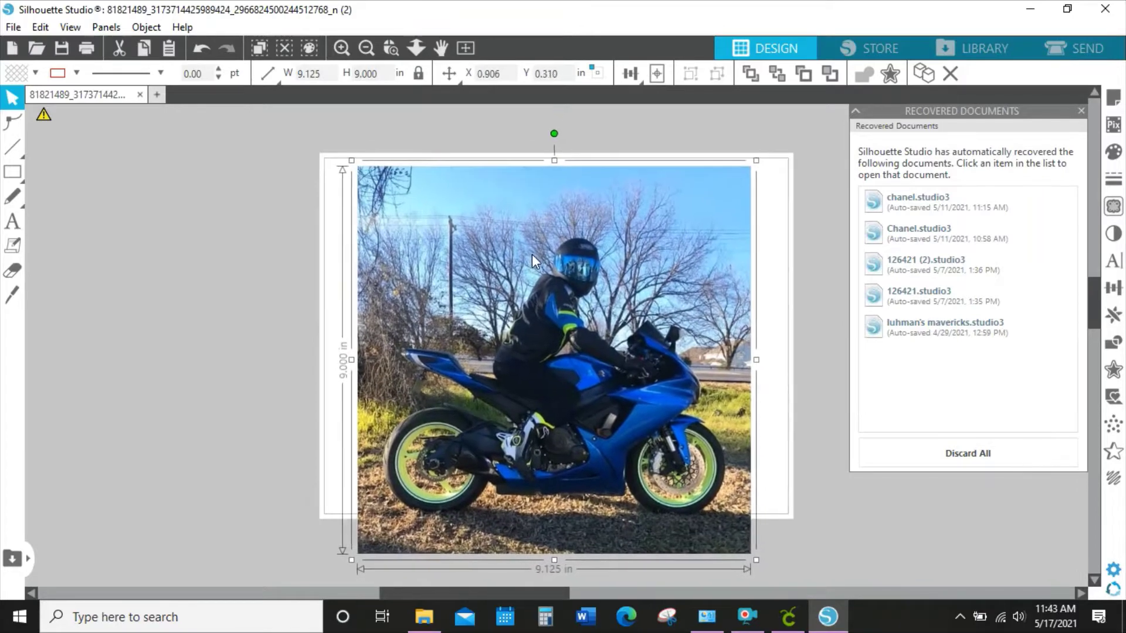
pyautogui.scroll(-1, 532, 254)
# Draw a rectangle over the motorcycle photo and size it to 11.5 × 8.5 inches.
pyautogui.click(13, 171)
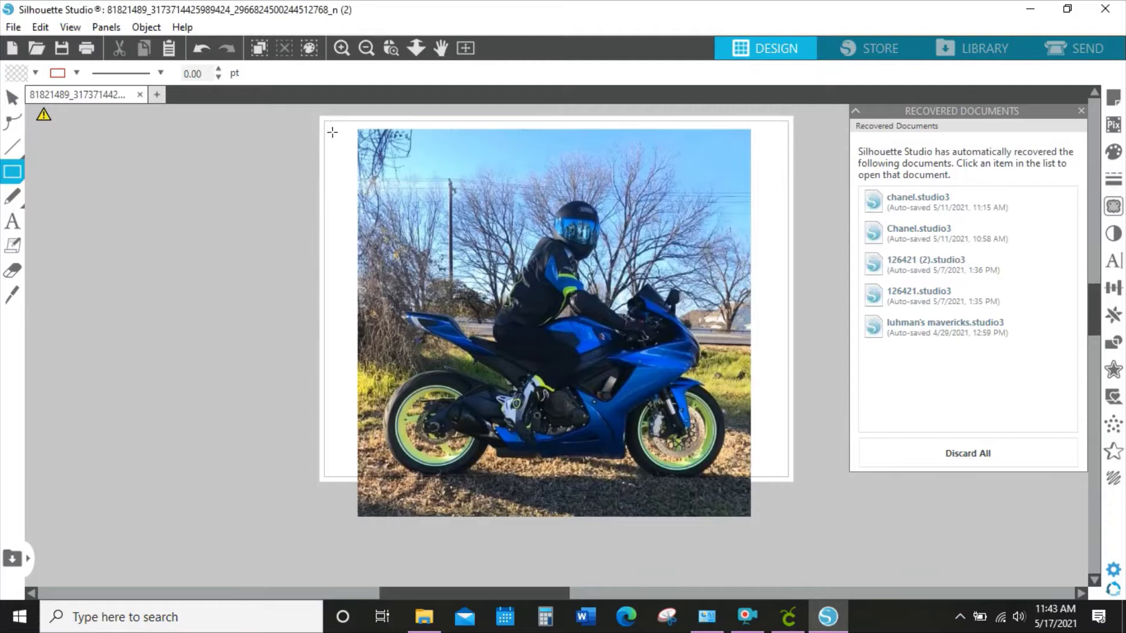
pyautogui.moveTo(327, 123); pyautogui.dragTo(800, 330)
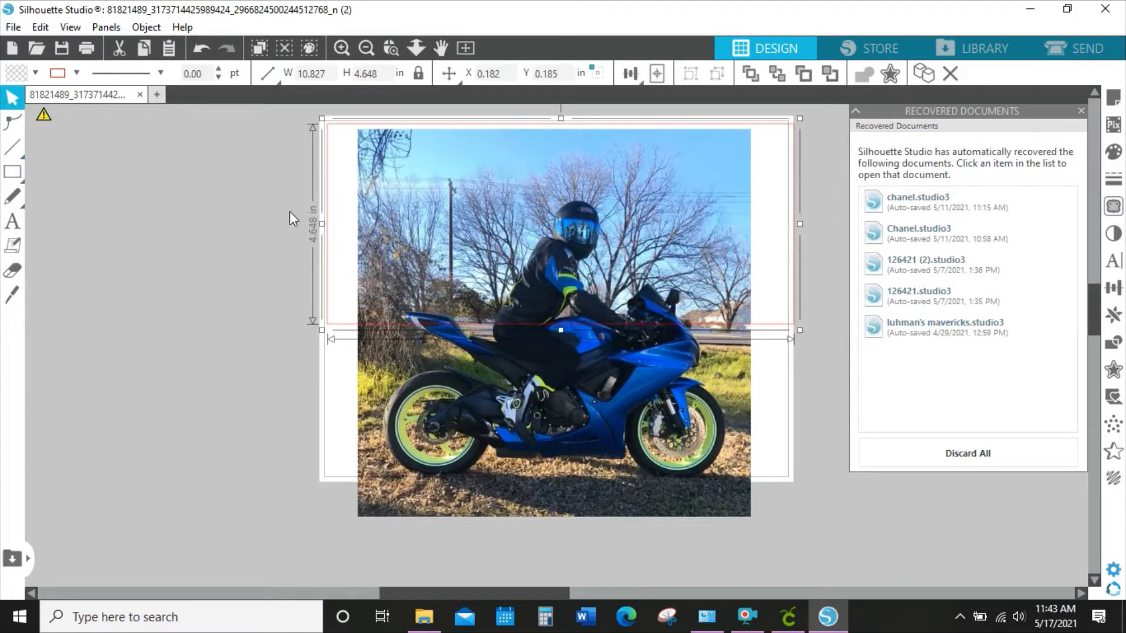
pyautogui.moveTo(329, 202); pyautogui.dragTo(258, 259)
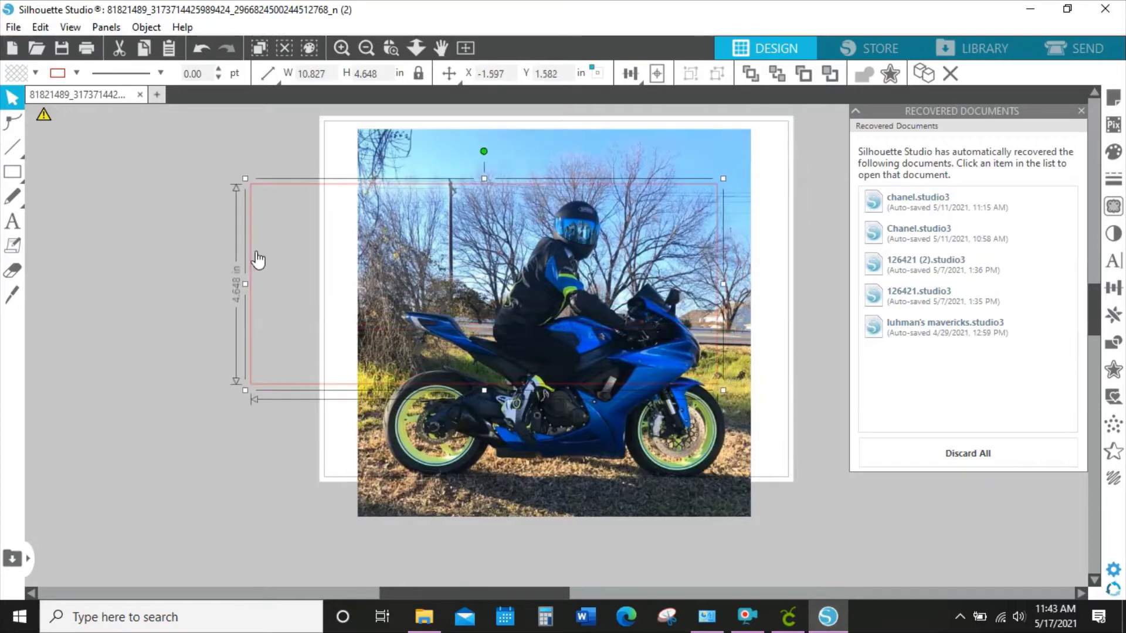
pyautogui.doubleClick(313, 73)
pyautogui.write('11.5')
pyautogui.press('Return')
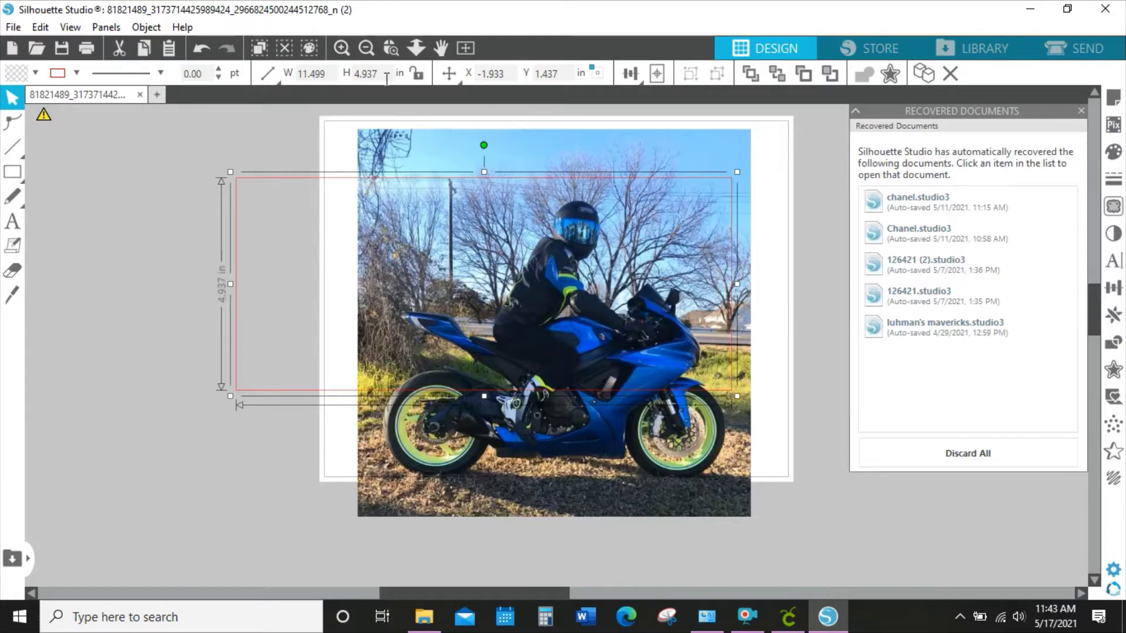
pyautogui.press('Return')
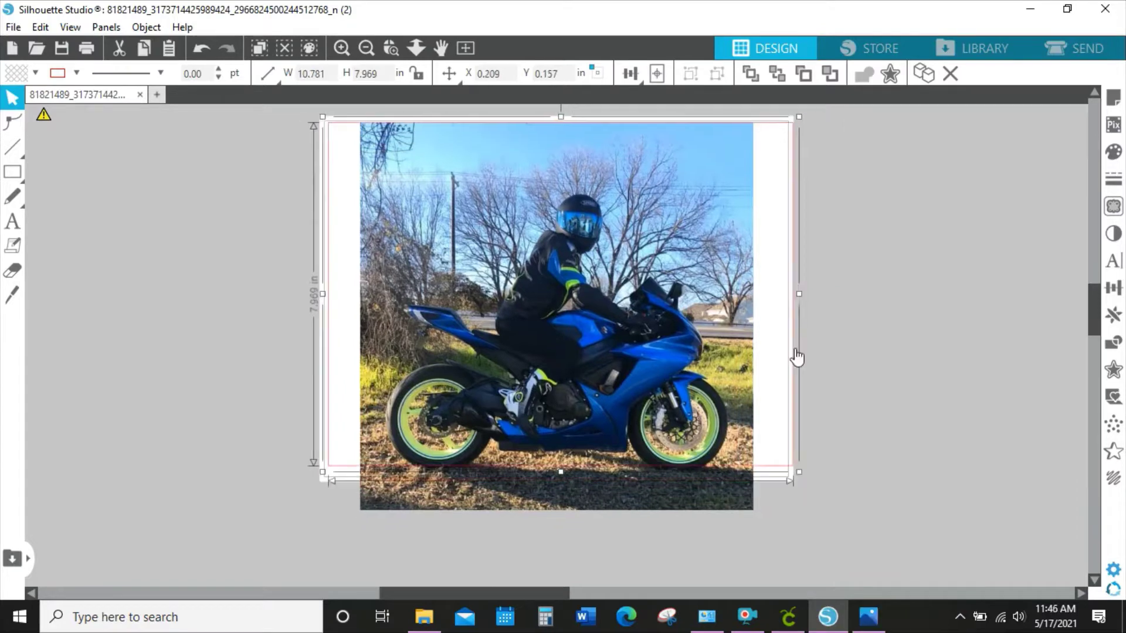
# Duplicate the page rectangle and move the copy down below the page.
pyautogui.rightClick(797, 355)
pyautogui.click(850, 351)
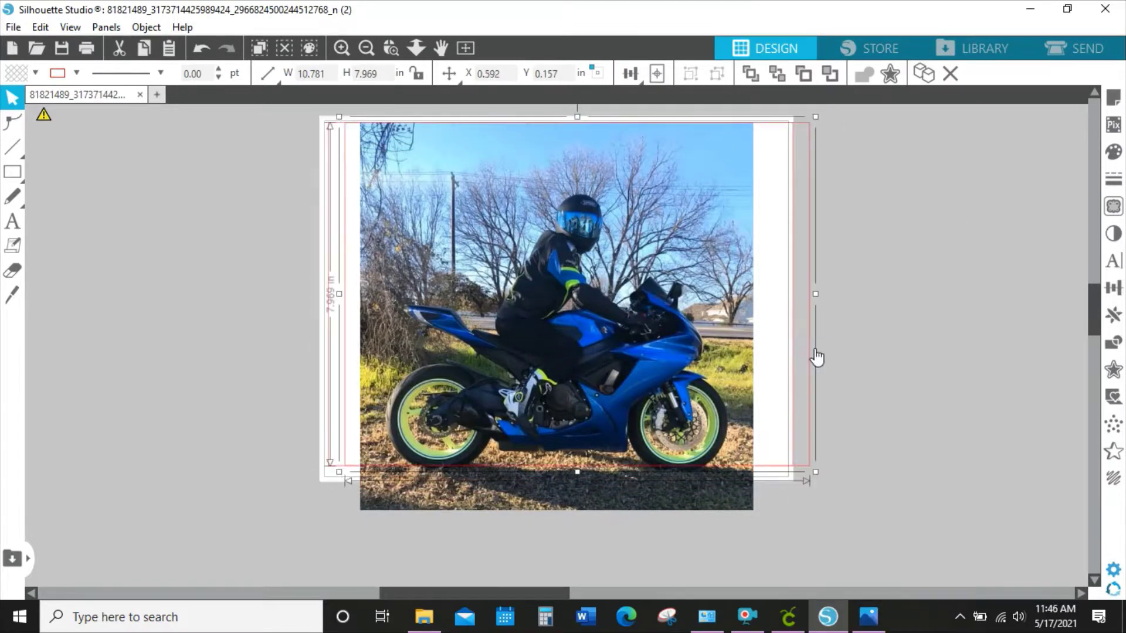
pyautogui.moveTo(815, 357); pyautogui.dragTo(797, 592)
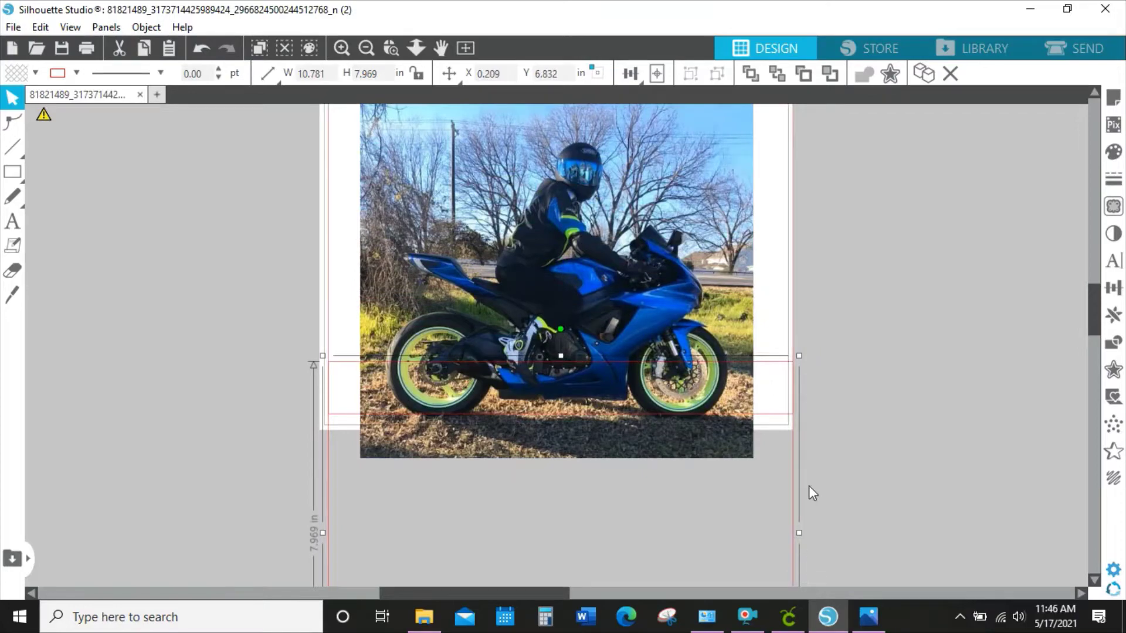
pyautogui.doubleClick(794, 356)
pyautogui.scroll(-3, 836, 533)
pyautogui.moveTo(803, 523); pyautogui.dragTo(477, 437)
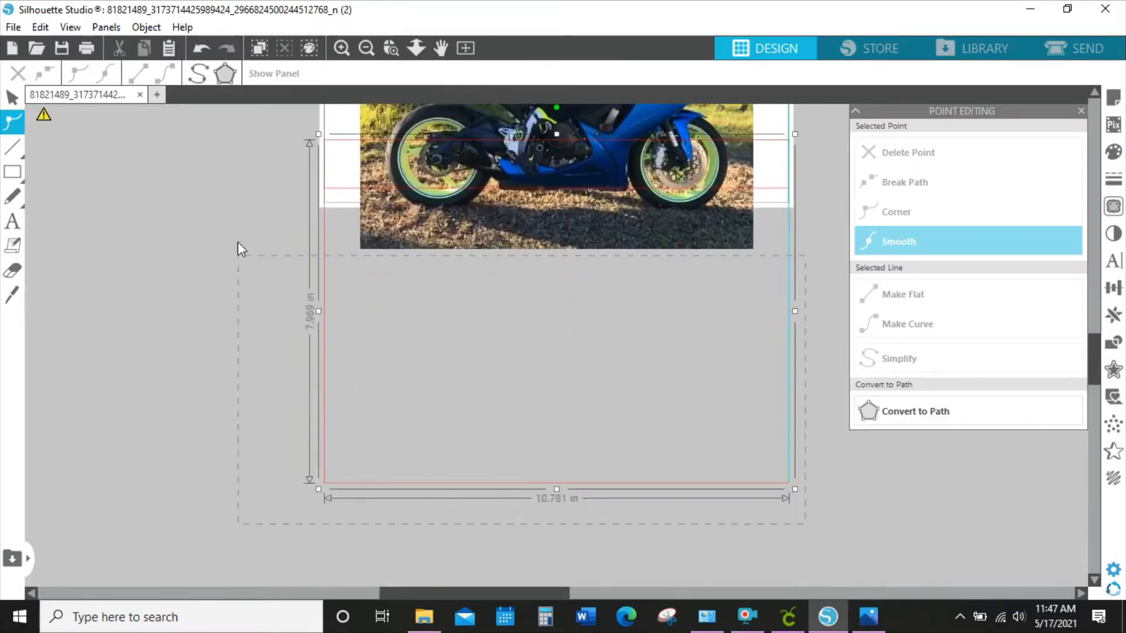
# Drag a copy of the photo left of the page and select the 10.781 × 7.969 in rectangle over it.
pyautogui.moveTo(237, 246); pyautogui.dragTo(277, 192)
pyautogui.scroll(3, 278, 191)
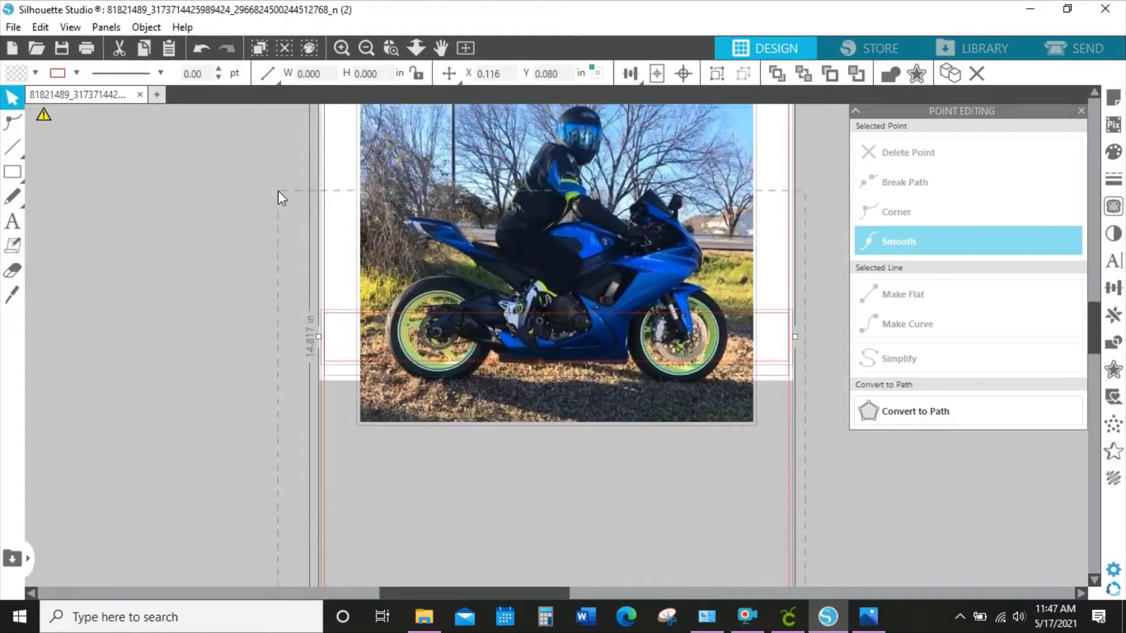
pyautogui.scroll(3, 275, 192)
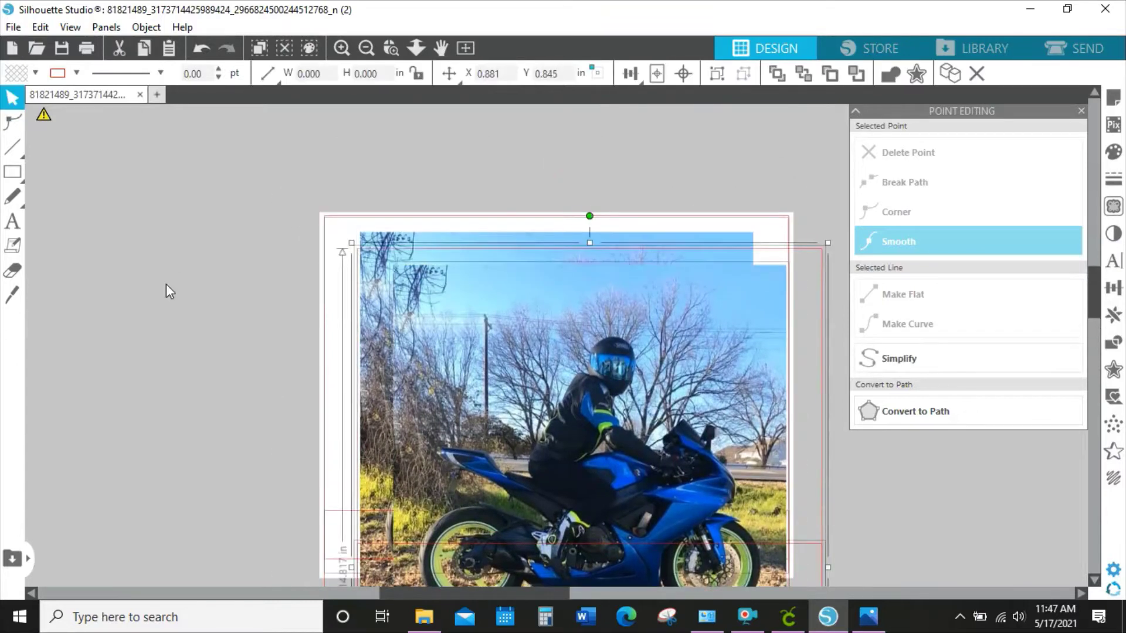
pyautogui.moveTo(539, 388); pyautogui.dragTo(83, 367)
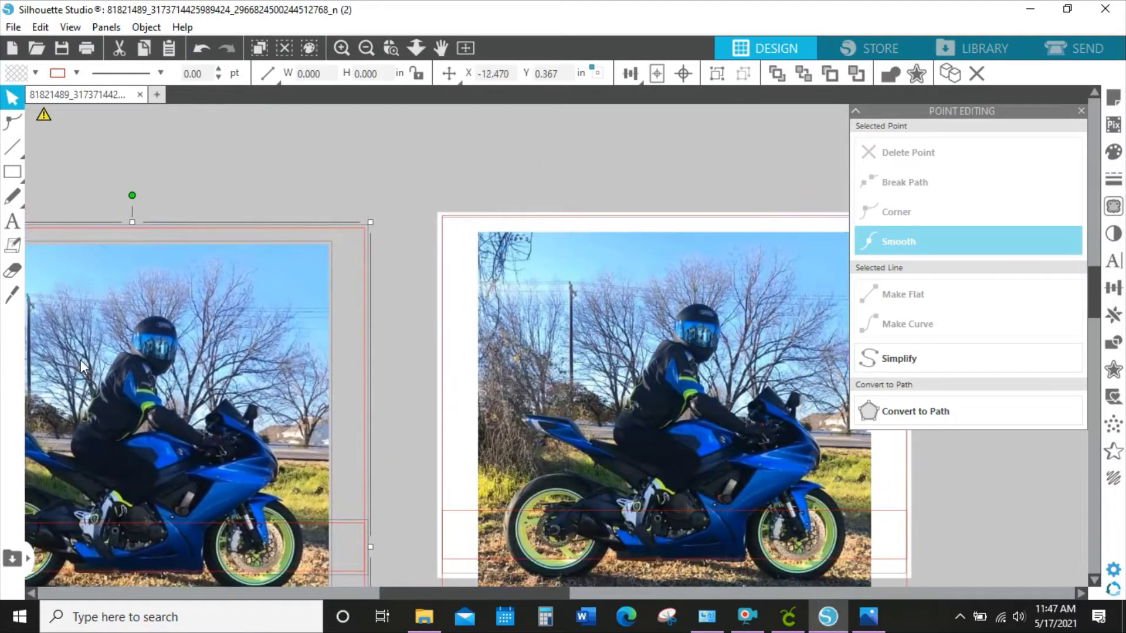
pyautogui.click(329, 161)
pyautogui.scroll(-5, 357, 171)
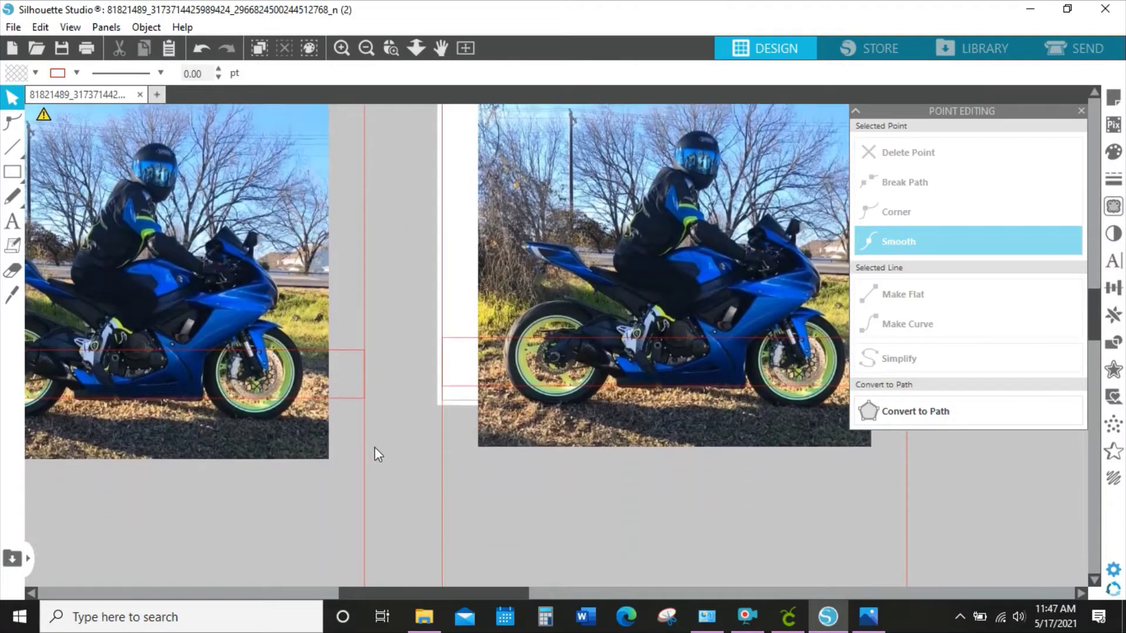
pyautogui.click(368, 463)
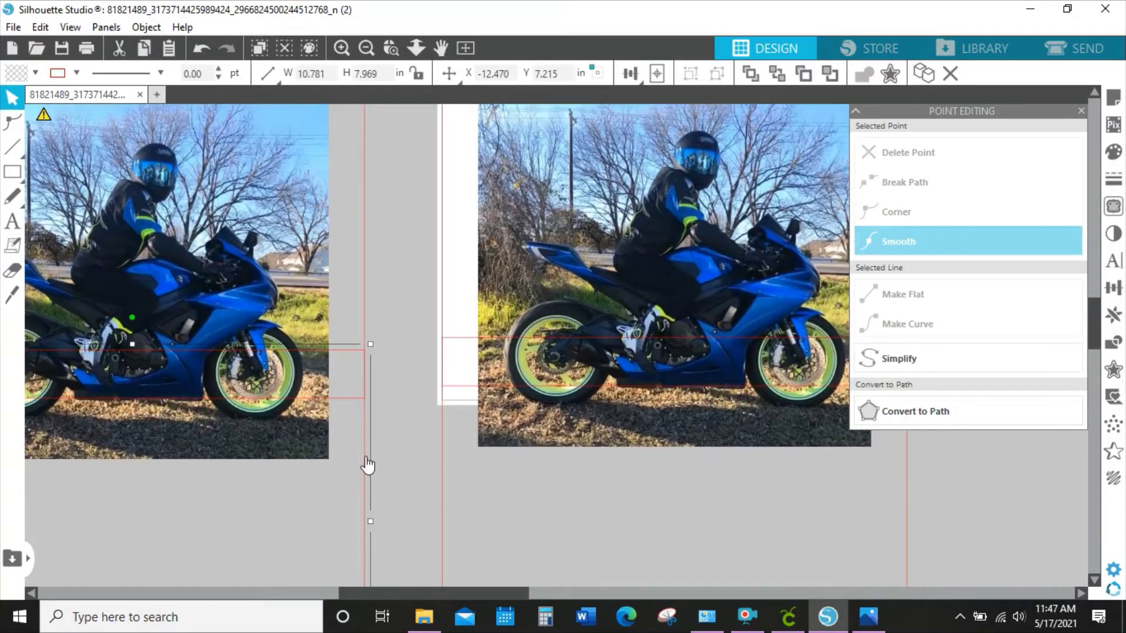
# Divide the copied photo with its rectangle, deleting the bottom strip and leftover outline piece.
pyautogui.click(382, 570)
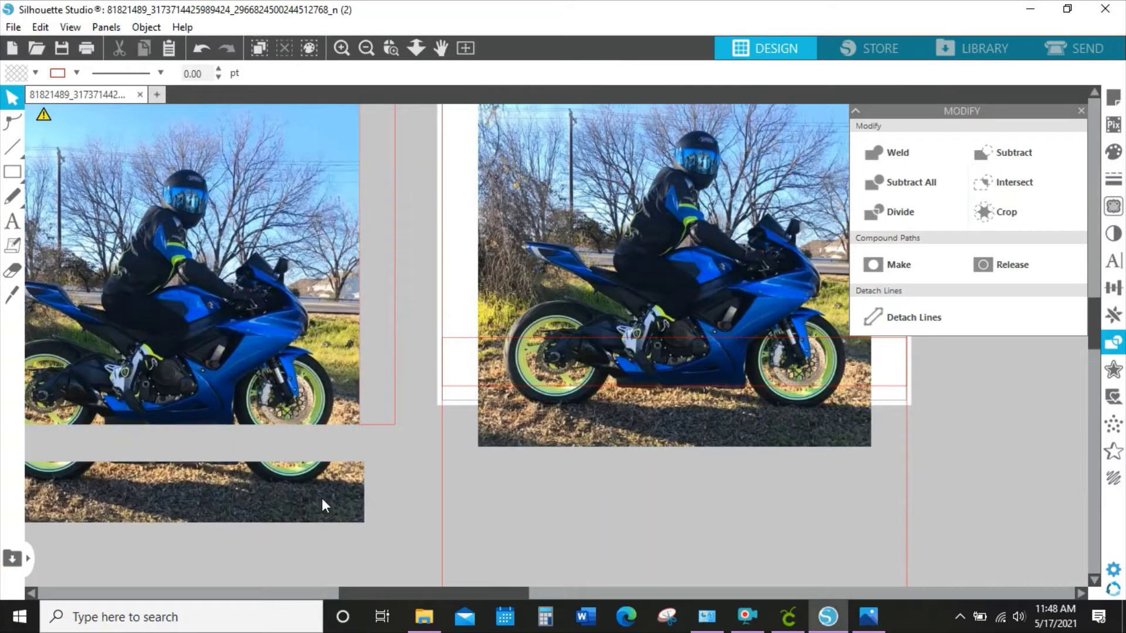
pyautogui.moveTo(323, 500); pyautogui.dragTo(332, 531)
pyautogui.press('Delete')
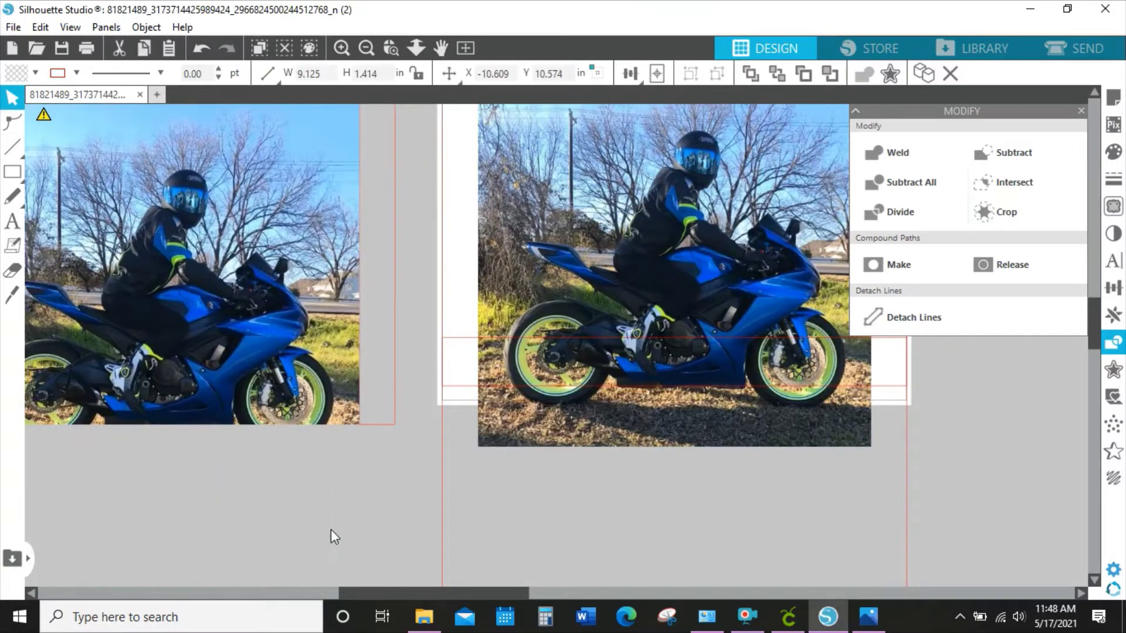
pyautogui.click(392, 417)
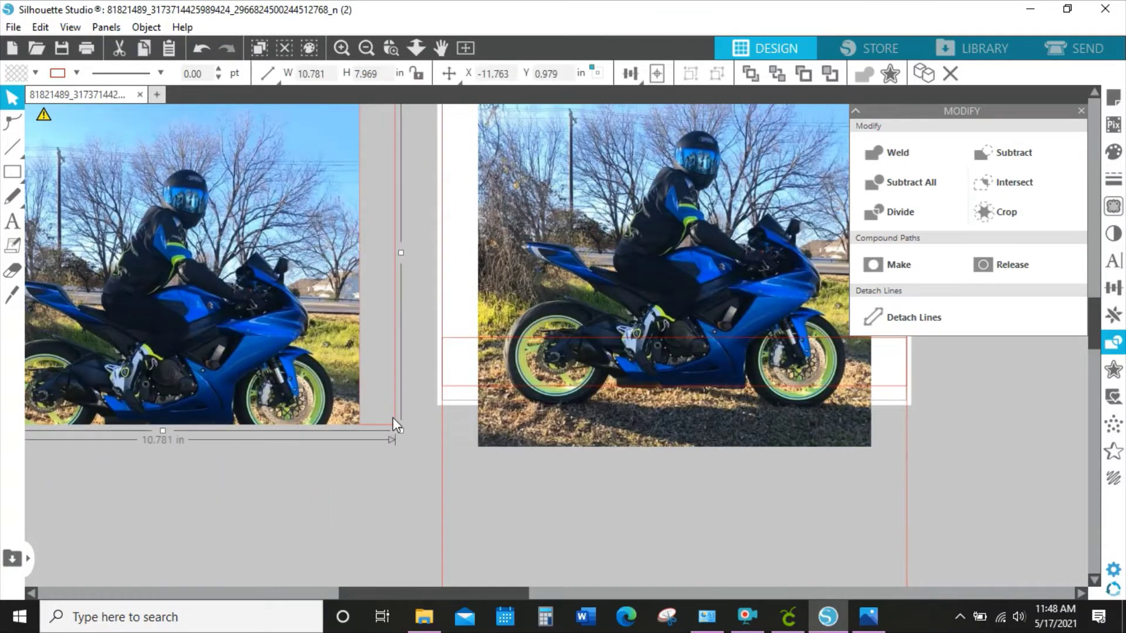
pyautogui.press('Delete')
pyautogui.click(444, 219)
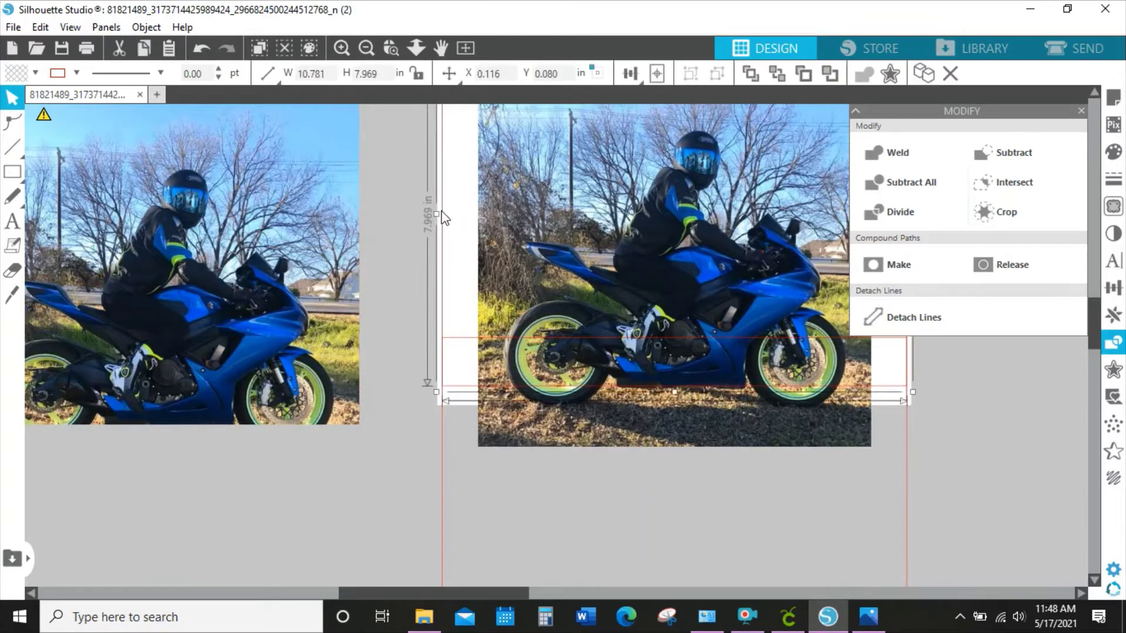
pyautogui.click(960, 358)
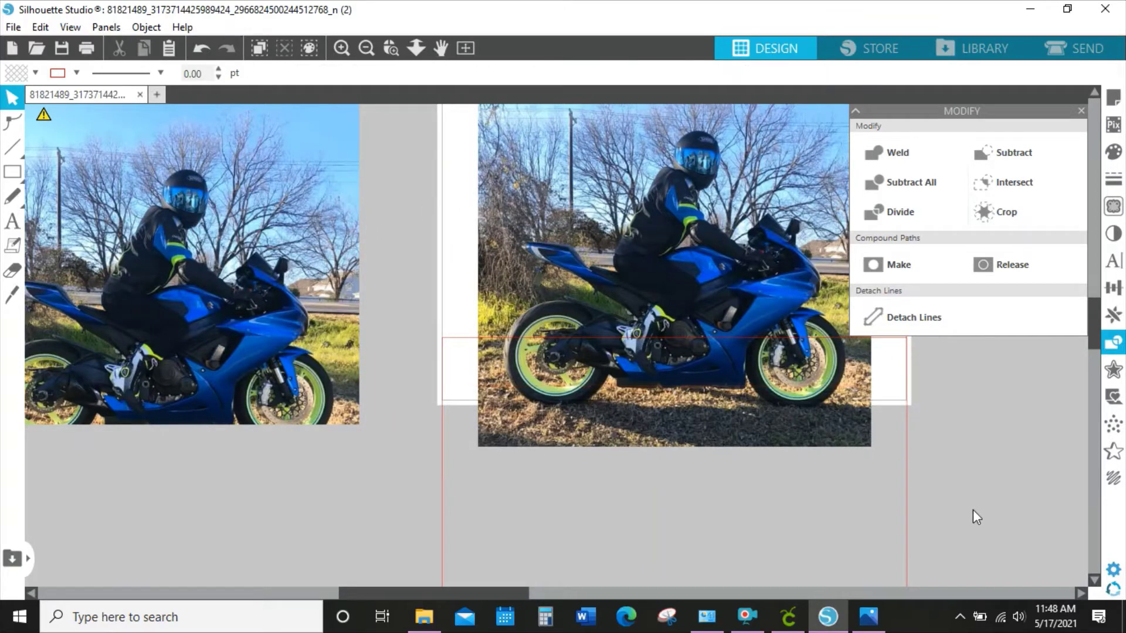
# Bring the page photo to the front and cut it down to its bottom wheels strip.
pyautogui.rightClick(571, 215)
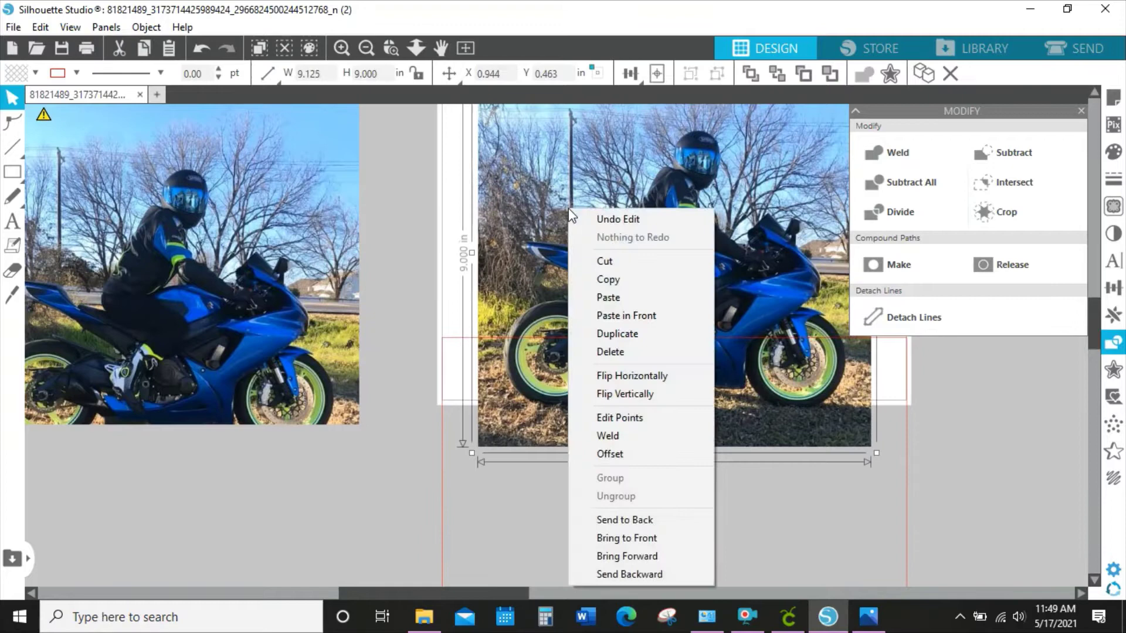
pyautogui.click(646, 539)
pyautogui.click(499, 359)
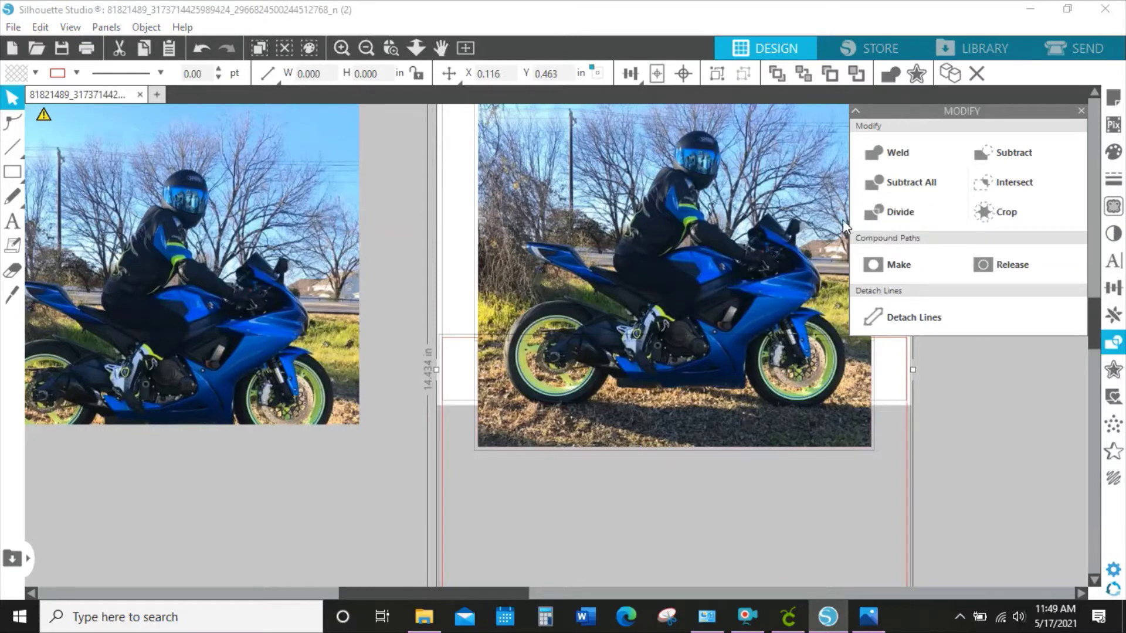
pyautogui.doubleClick(666, 211)
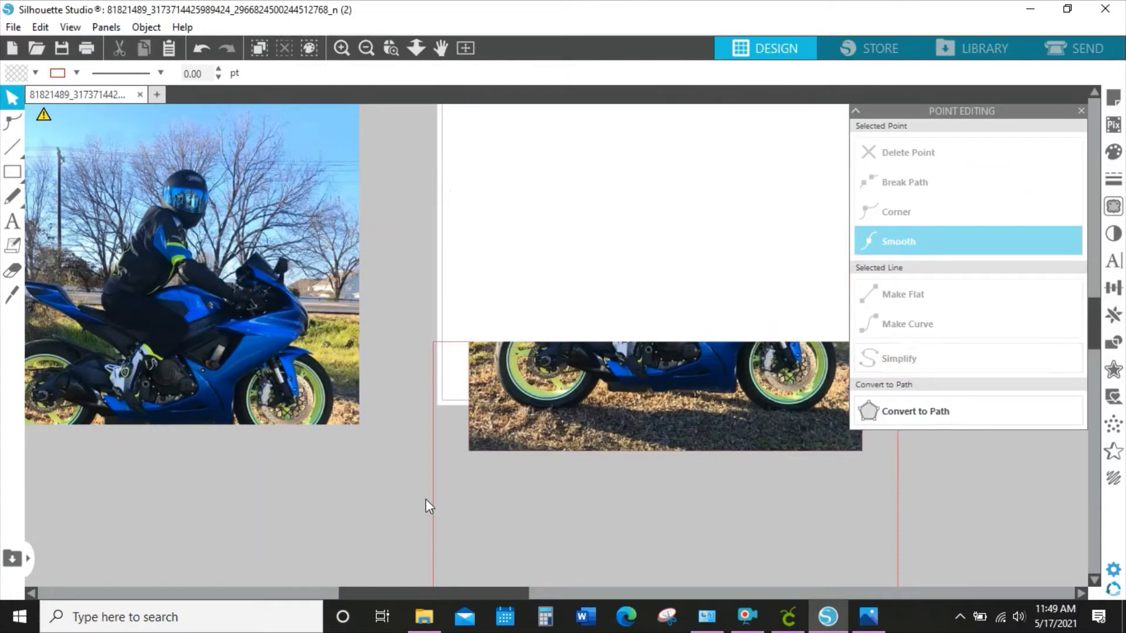
pyautogui.click(437, 512)
pyautogui.press('Escape')
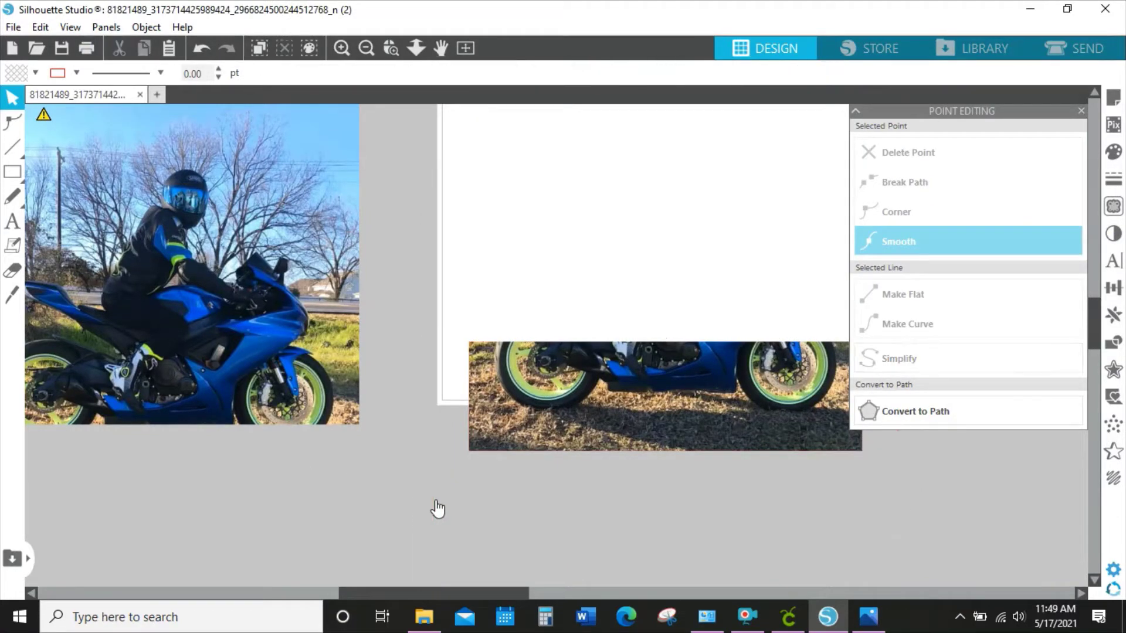
# Reposition the pieces so the wheels strip stays on the page and the upper photo sits off-page.
pyautogui.moveTo(644, 390); pyautogui.dragTo(150, 424)
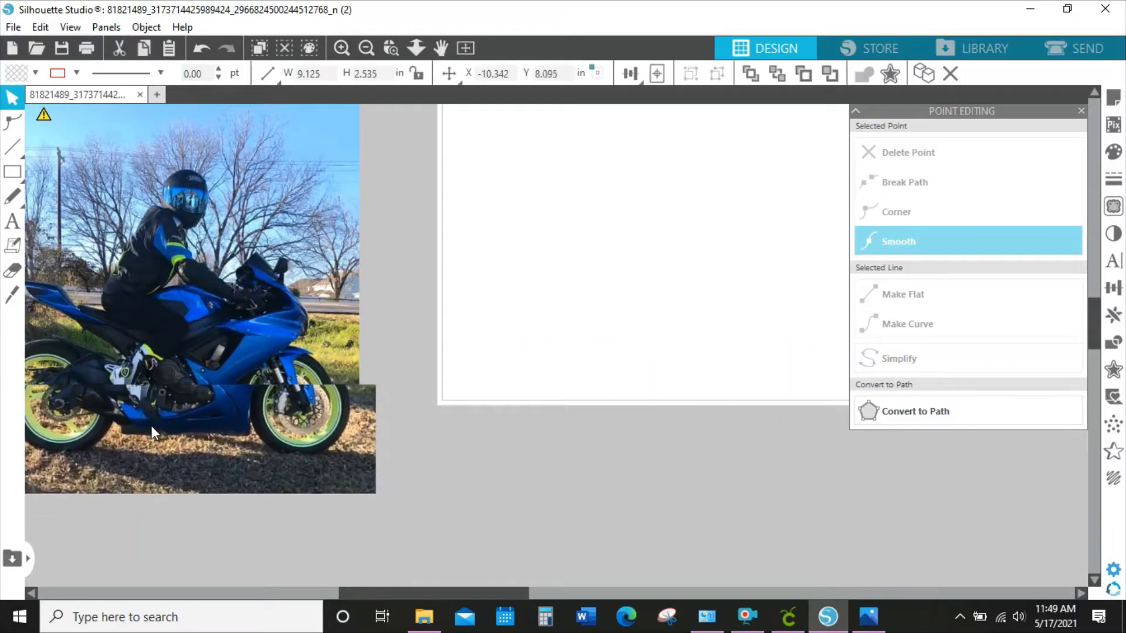
pyautogui.moveTo(256, 255); pyautogui.dragTo(723, 255)
pyautogui.scroll(3, 698, 555)
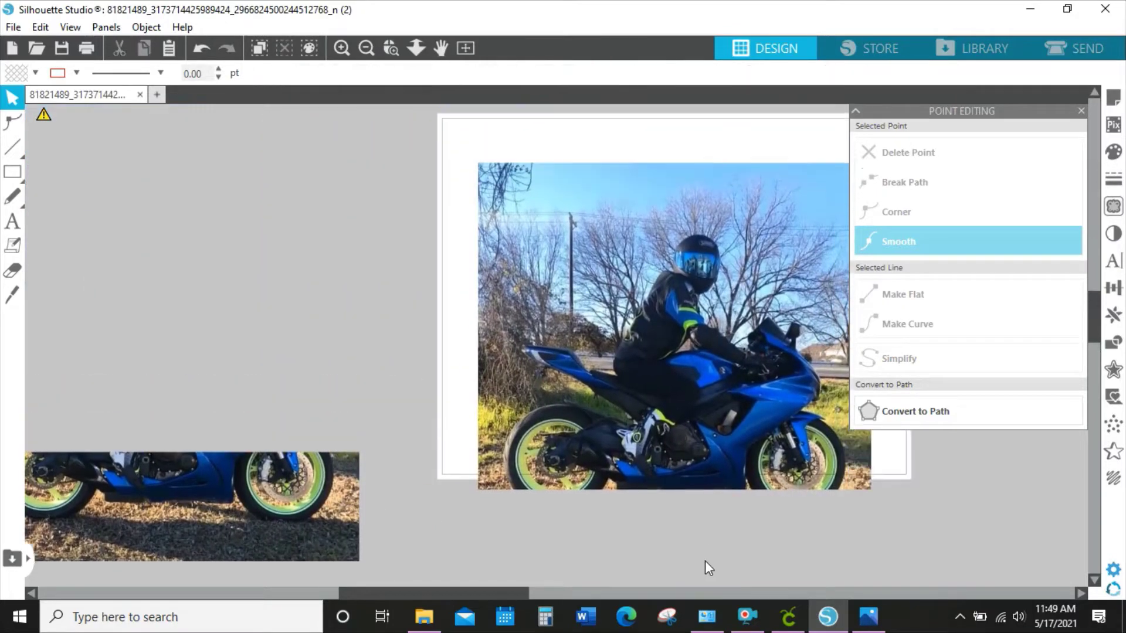
pyautogui.moveTo(732, 432); pyautogui.dragTo(723, 400)
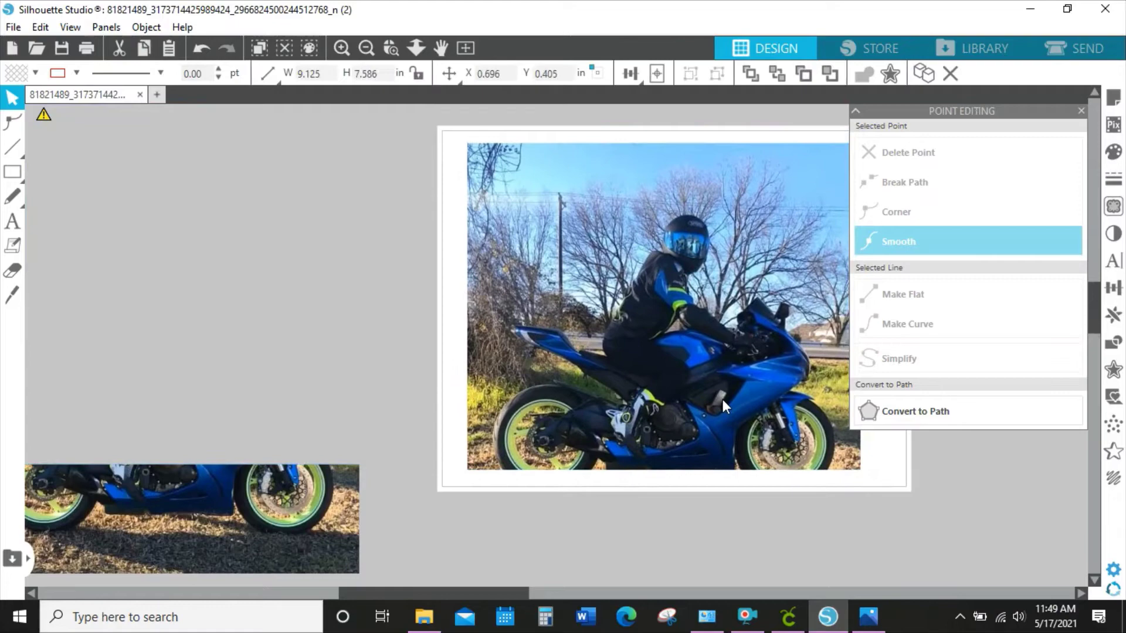
pyautogui.press('Escape')
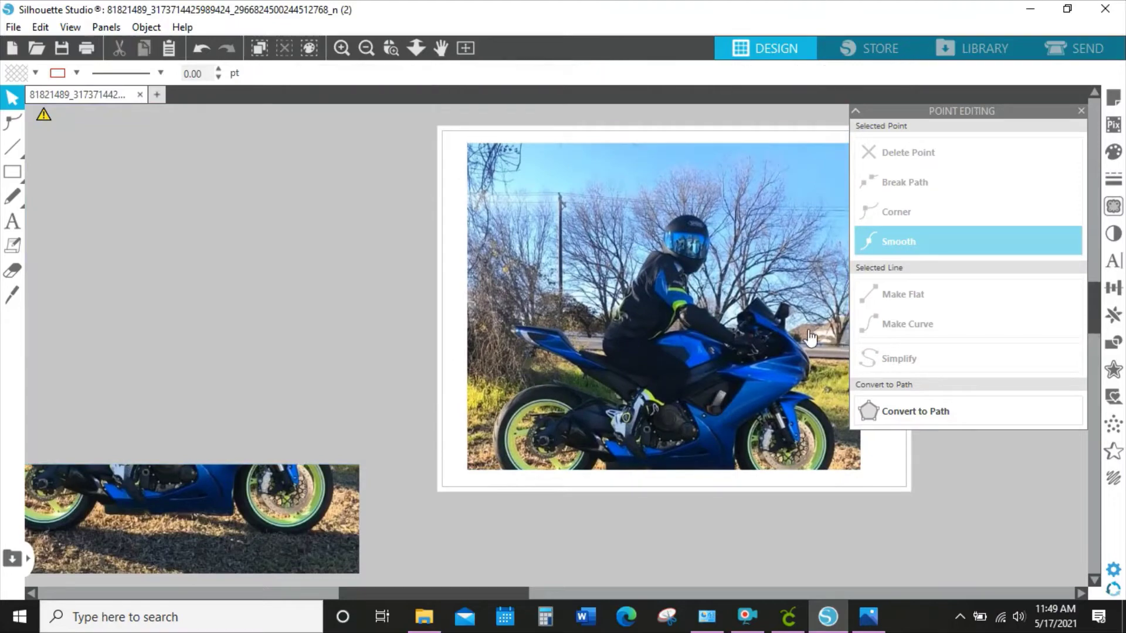
pyautogui.click(1081, 111)
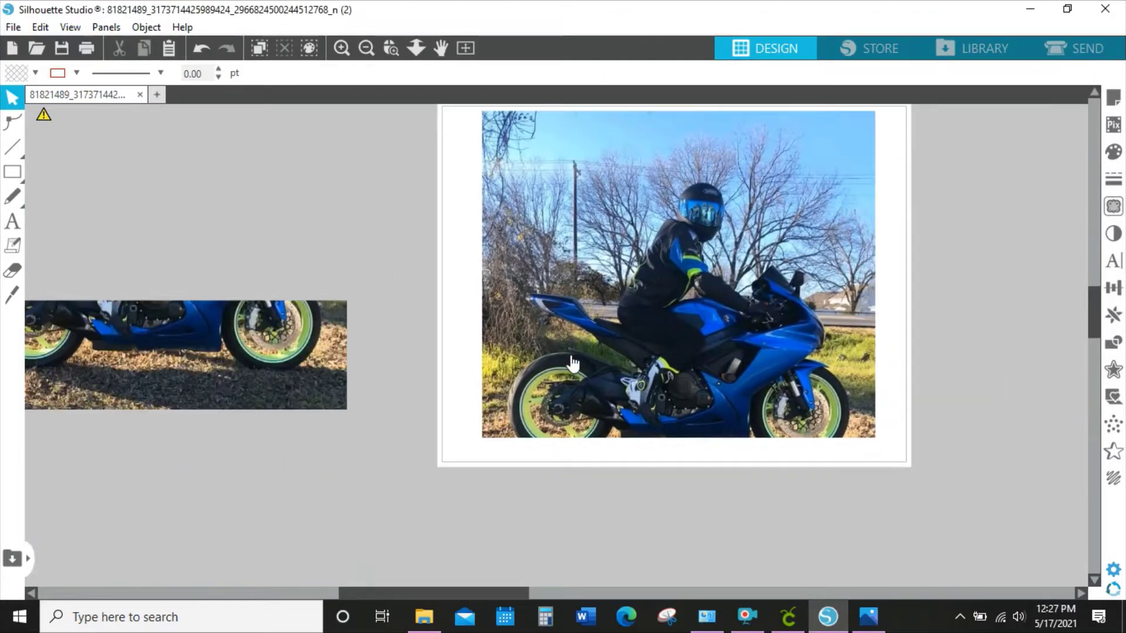
pyautogui.moveTo(731, 347); pyautogui.dragTo(745, 288)
pyautogui.press('Escape')
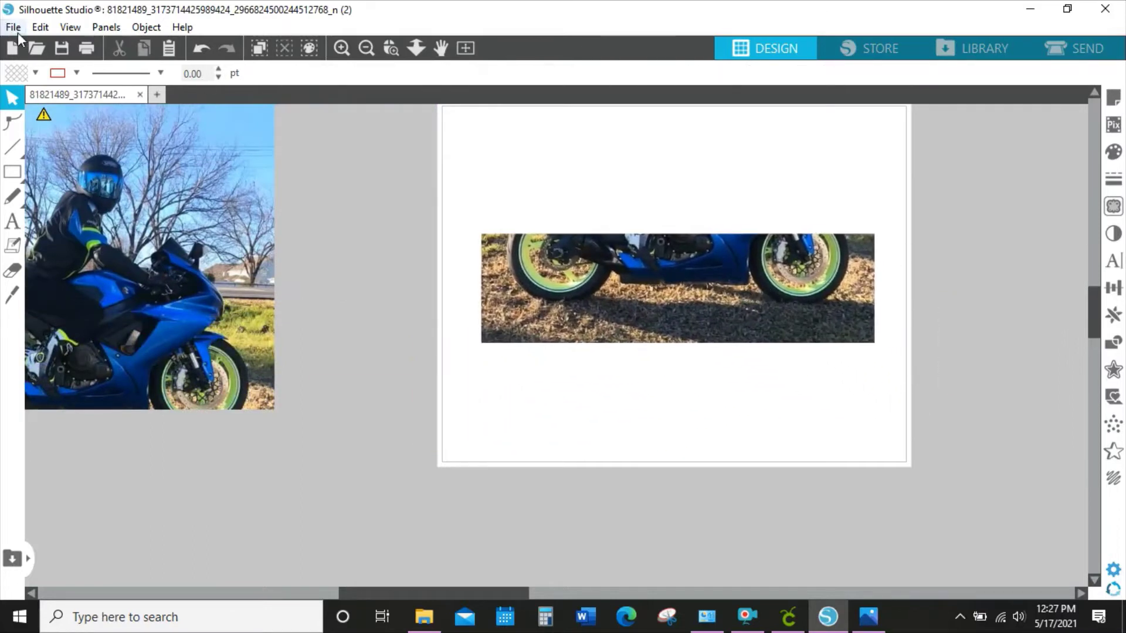